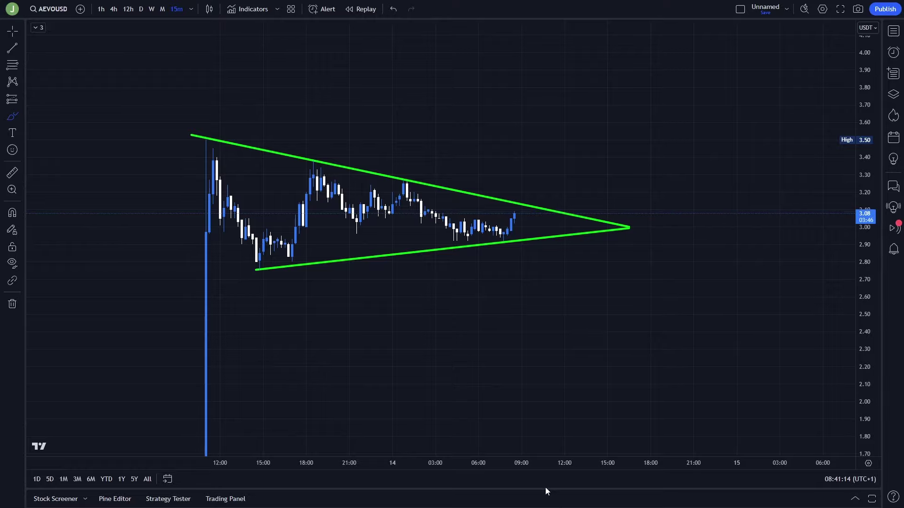
# Brush a freehand path along the price swings inside the triangle and remove it
pyautogui.moveTo(206, 232); pyautogui.dragTo(497, 211)
pyautogui.press('Delete')
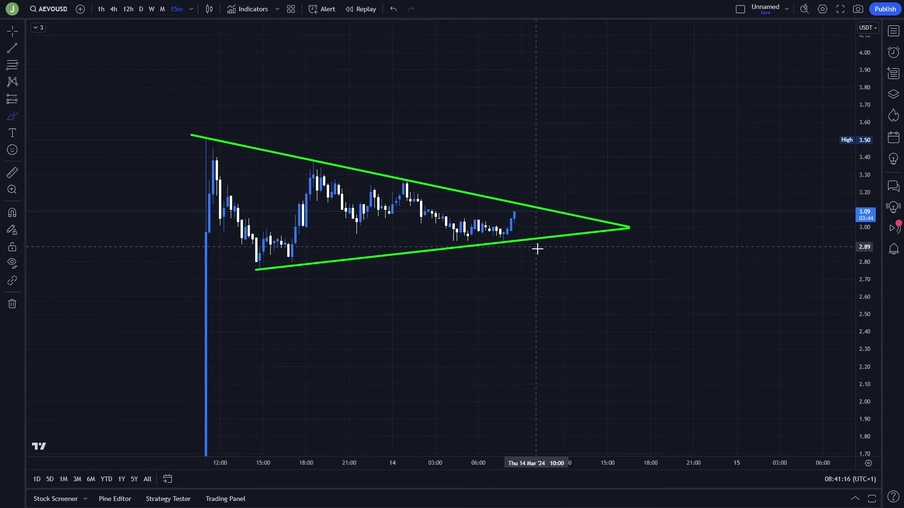
pyautogui.scroll(-1, 536, 249)
pyautogui.scroll(1, 541, 253)
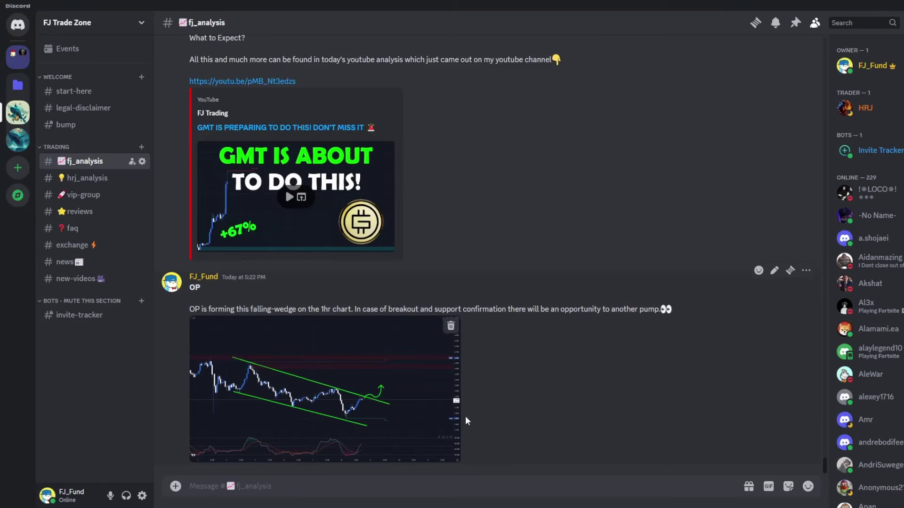
# Look back through the earlier chart analysis posts in Discord's fj_analysis channel
pyautogui.scroll(8, 500, 384)
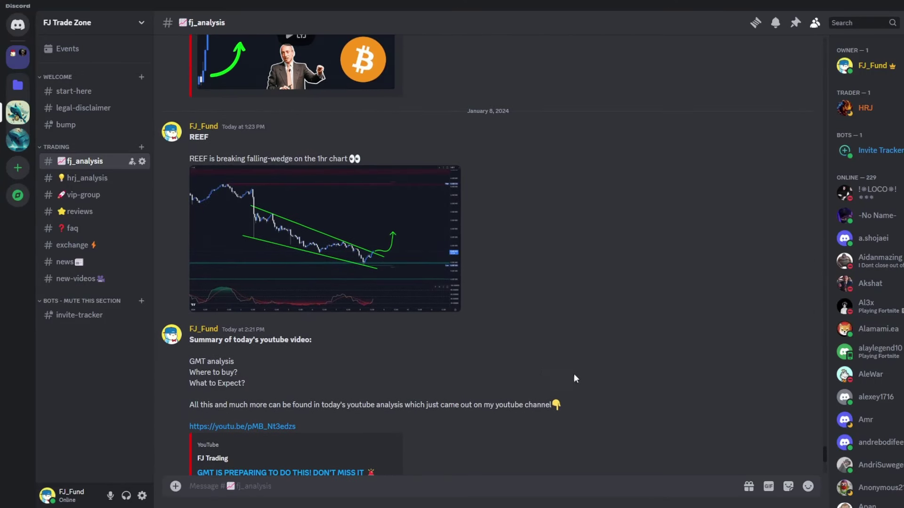
pyautogui.scroll(9, 608, 384)
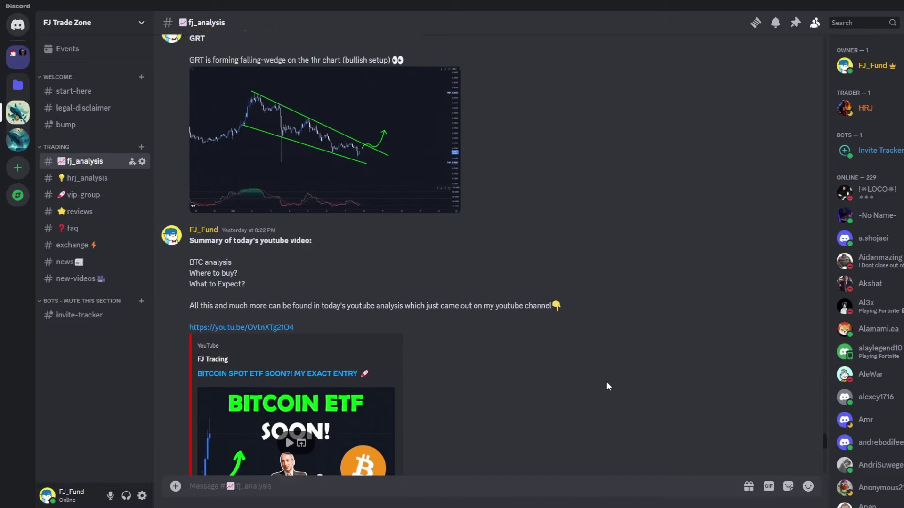
pyautogui.scroll(8, 606, 383)
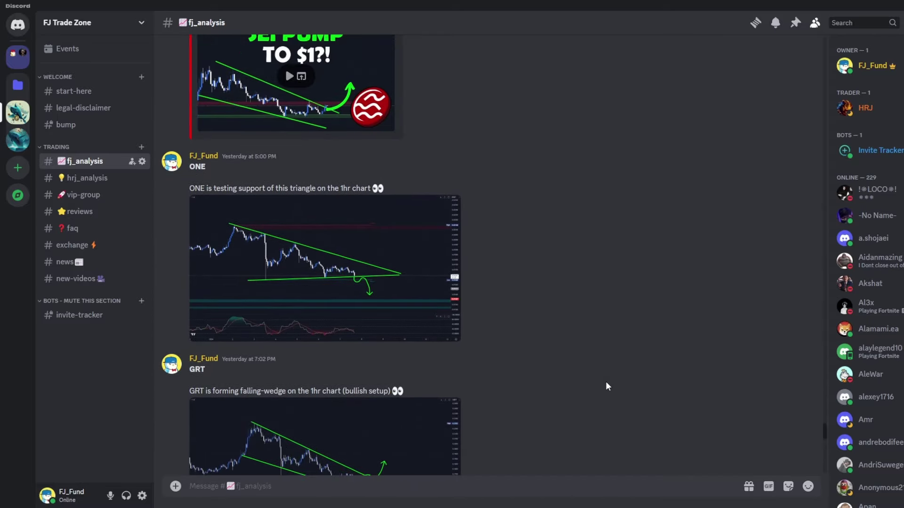
pyautogui.scroll(8, 606, 382)
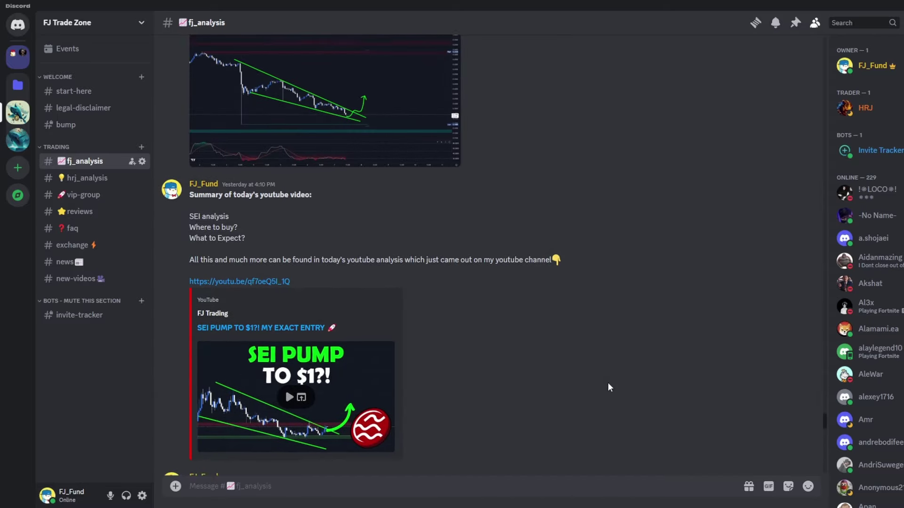
pyautogui.scroll(9, 608, 387)
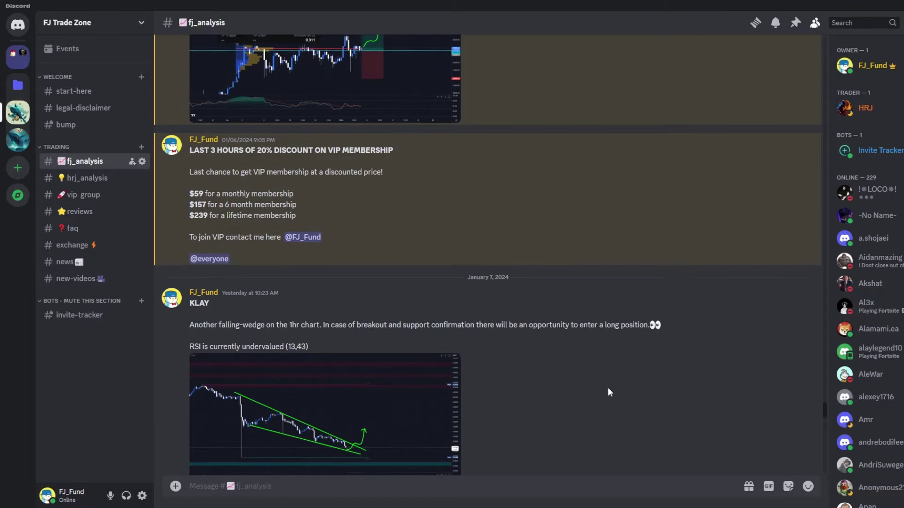
pyautogui.scroll(2, 608, 387)
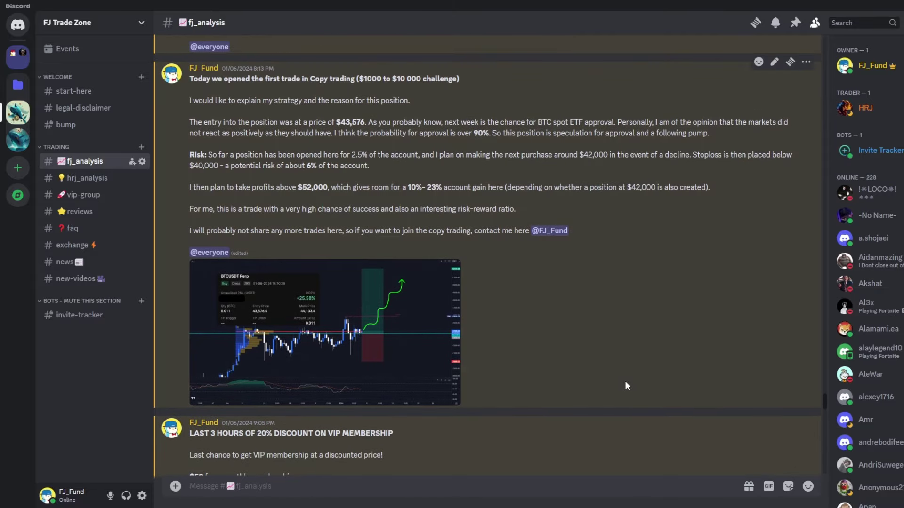
pyautogui.scroll(9, 663, 363)
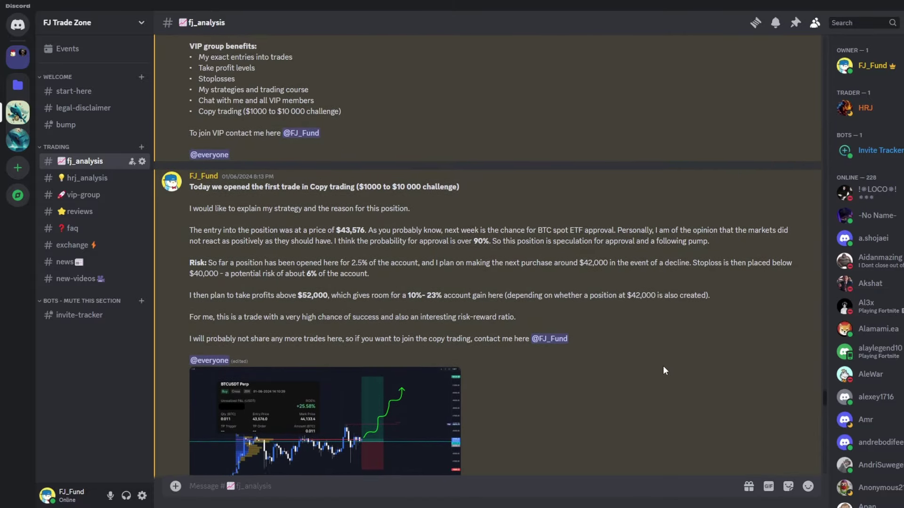
pyautogui.scroll(11, 663, 374)
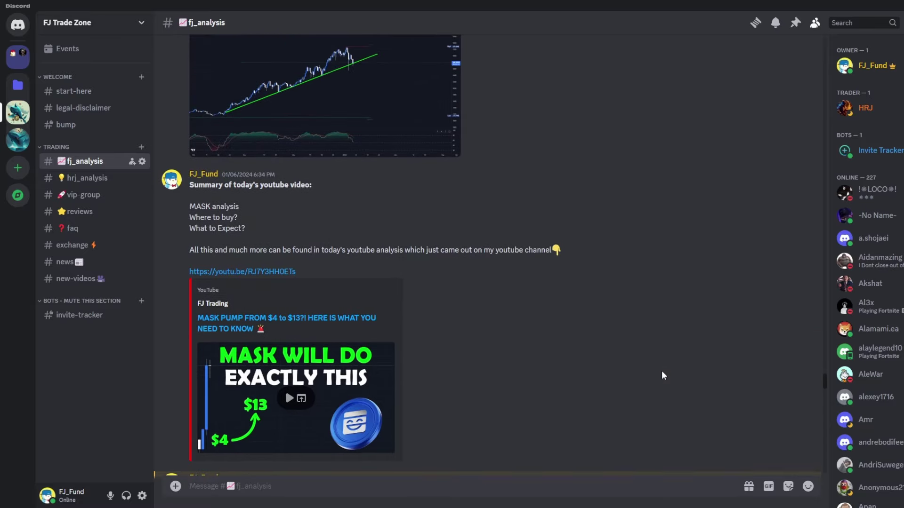
pyautogui.scroll(9, 662, 372)
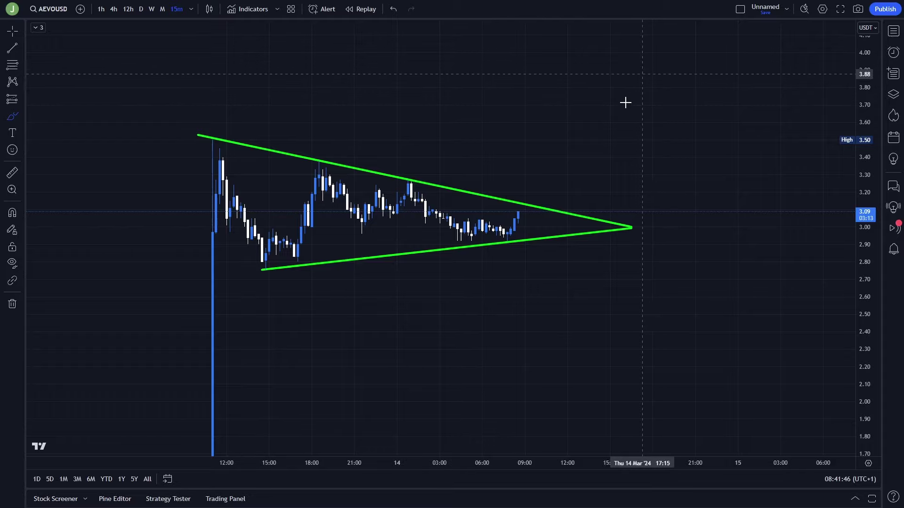
# Brush a wavy arrow along the price swings between the two triangle trendlines on the AEVOUSD chart and delete it
pyautogui.moveTo(864, 239)
pyautogui.mouseDown()
pyautogui.moveTo(865, 264)
pyautogui.moveTo(863, 245)
pyautogui.mouseUp()
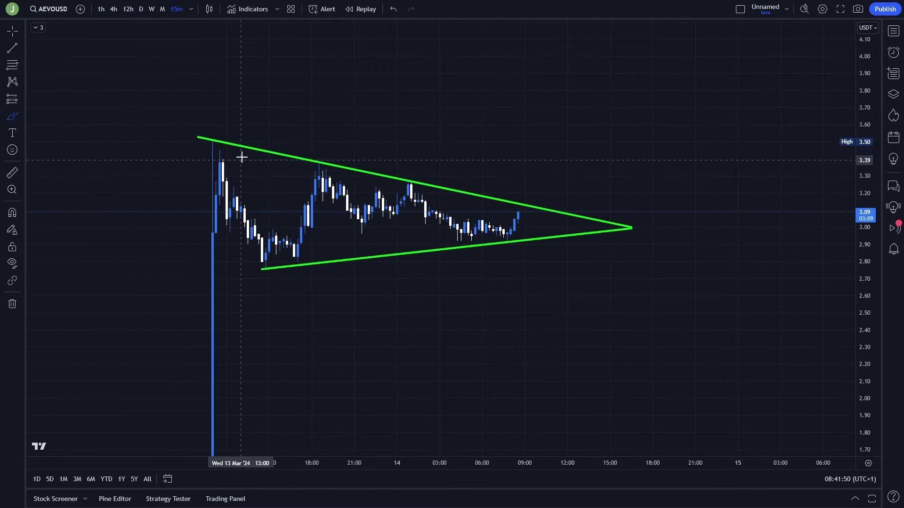
pyautogui.moveTo(190, 192); pyautogui.dragTo(474, 212)
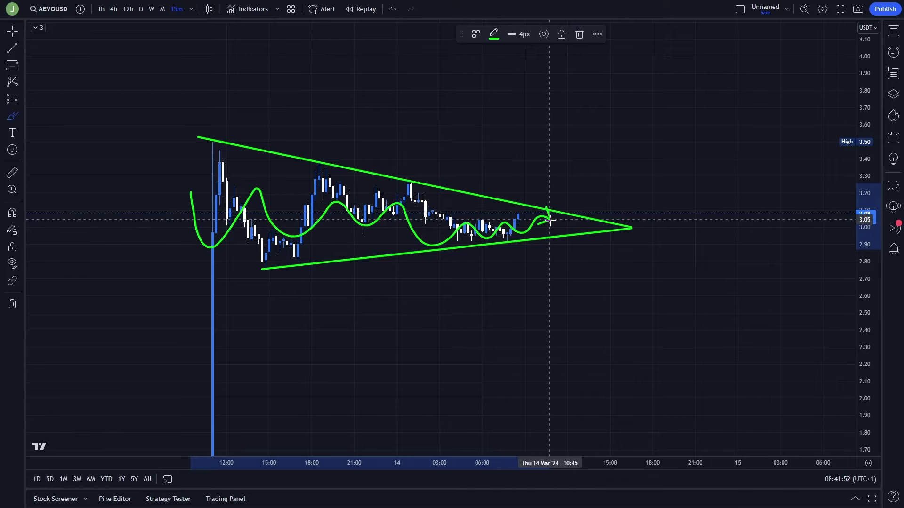
pyautogui.press('Delete')
# Brush a breakout, retest and rise arrow from the latest candle to about 3.45, delete it, and remove a second stroke near the upper trendline
pyautogui.moveTo(571, 130); pyautogui.dragTo(550, 147)
pyautogui.click(12, 117)
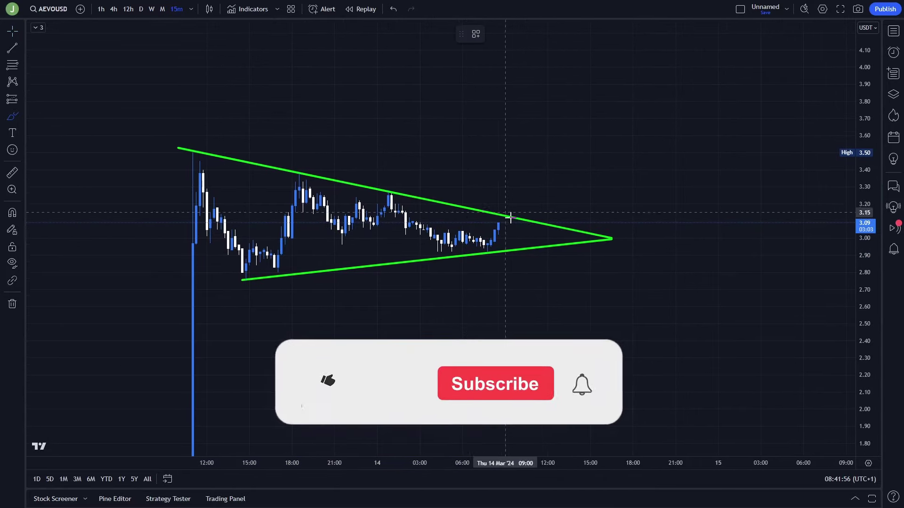
pyautogui.moveTo(498, 231); pyautogui.dragTo(542, 161)
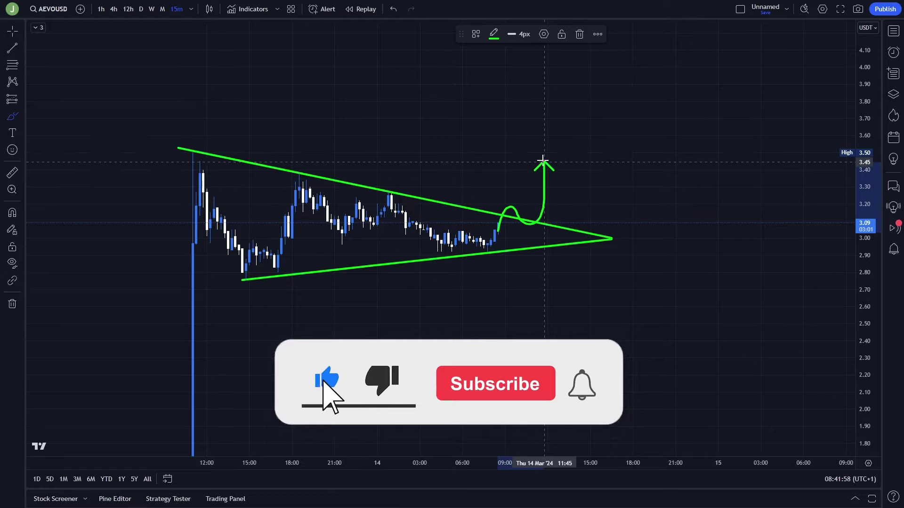
pyautogui.press('Delete')
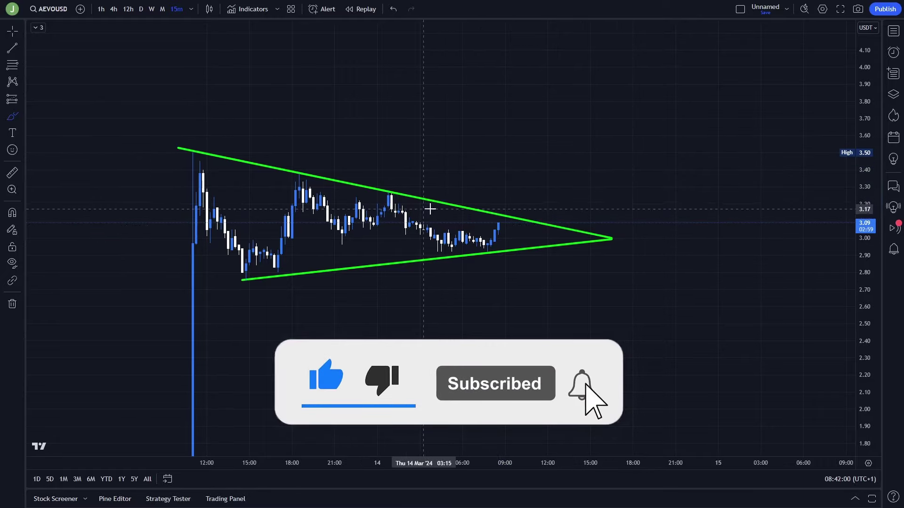
pyautogui.moveTo(413, 198)
pyautogui.mouseDown()
pyautogui.moveTo(607, 232)
pyautogui.moveTo(574, 224)
pyautogui.mouseUp()
pyautogui.press('Delete')
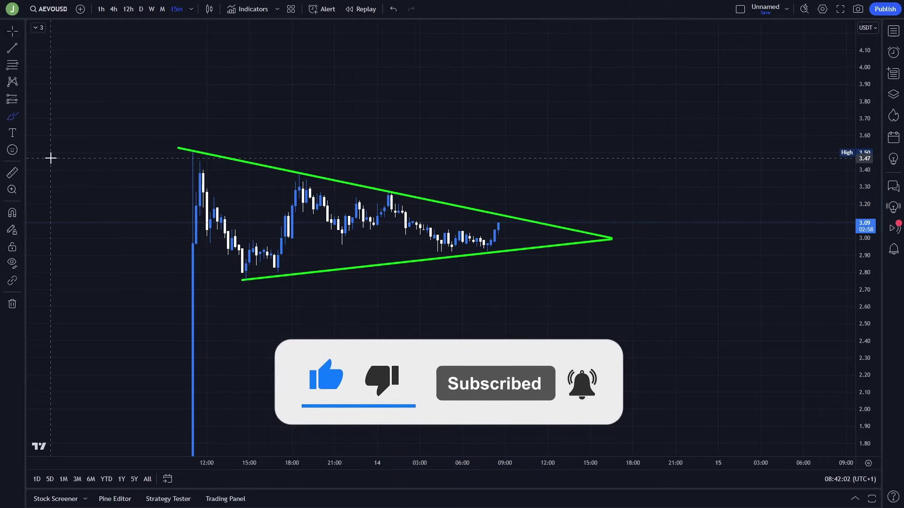
# Place a narrow long position at the triangle's upper trendline with entry at about 3.13 and stop at about 3.05
pyautogui.click(19, 98)
pyautogui.click(47, 116)
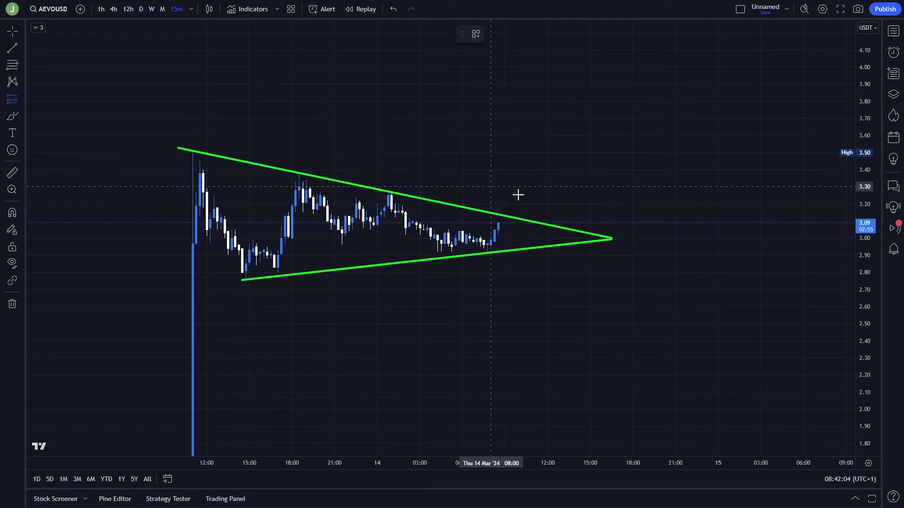
pyautogui.click(505, 215)
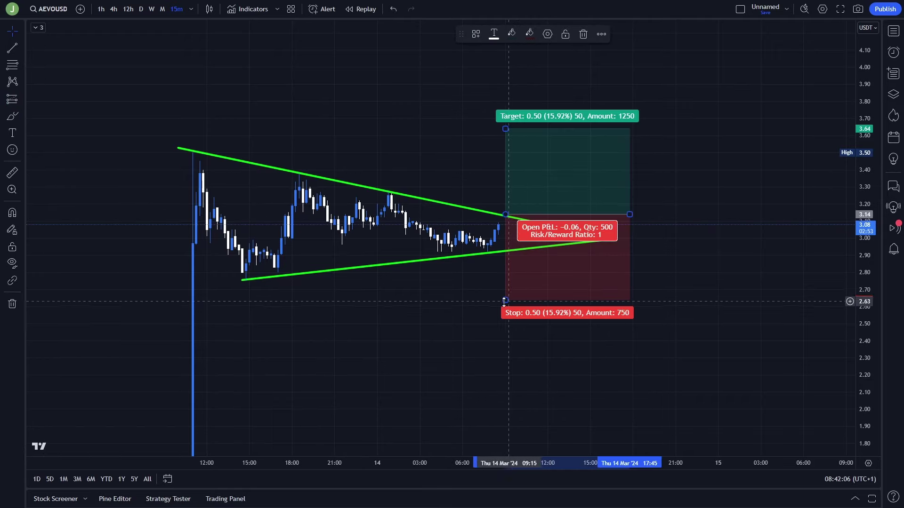
pyautogui.moveTo(504, 301); pyautogui.dragTo(519, 216)
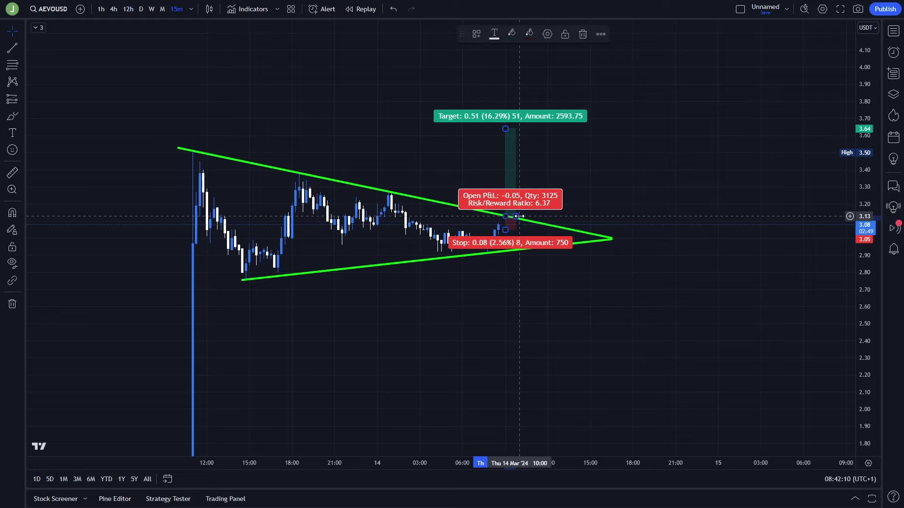
pyautogui.click(620, 185)
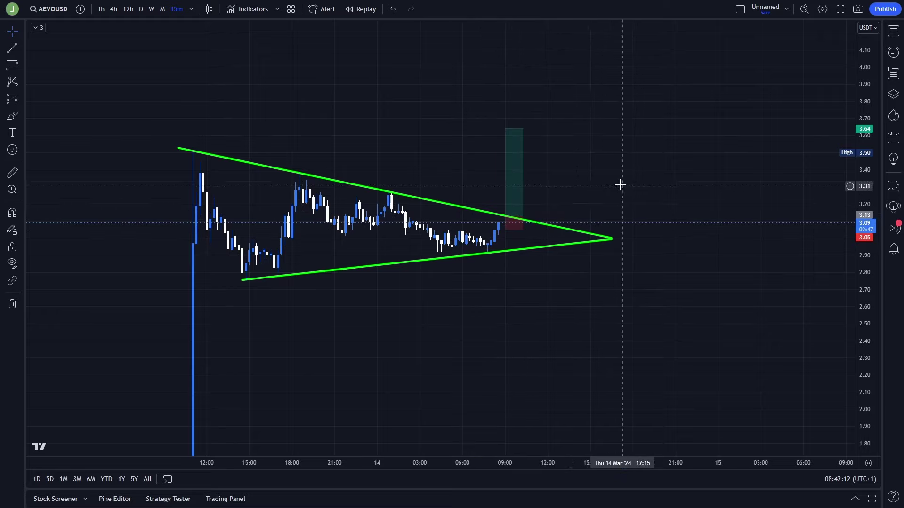
# Lower the long position's profit target to about 3.48
pyautogui.click(505, 129)
pyautogui.moveTo(506, 129); pyautogui.dragTo(505, 157)
pyautogui.click(615, 176)
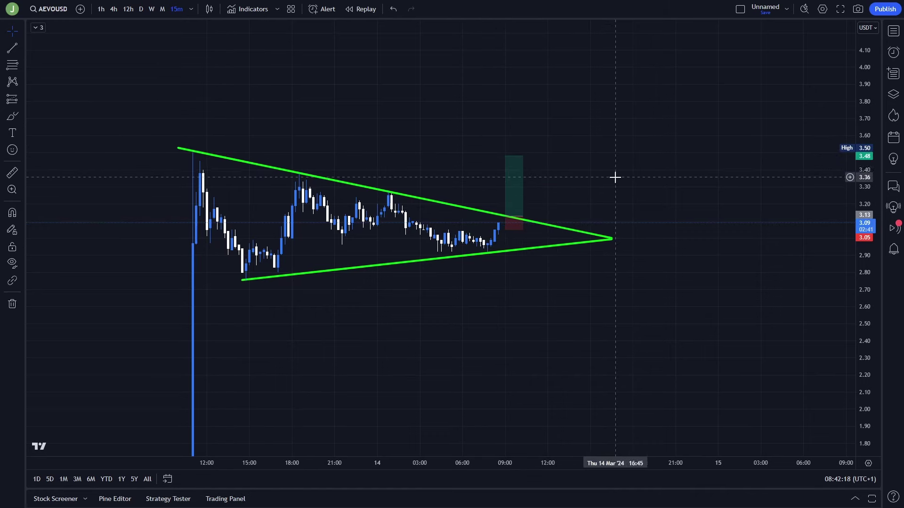
pyautogui.click(511, 182)
pyautogui.click(512, 185)
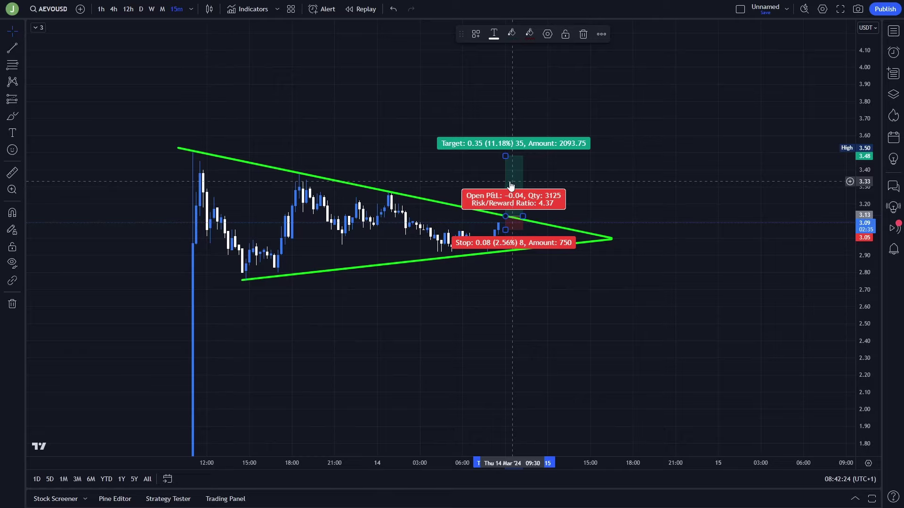
# Raise the long position's profit target to about 4.40
pyautogui.moveTo(601, 199); pyautogui.dragTo(659, 228)
pyautogui.moveTo(868, 166); pyautogui.dragTo(868, 214)
pyautogui.moveTo(759, 183); pyautogui.dragTo(740, 202)
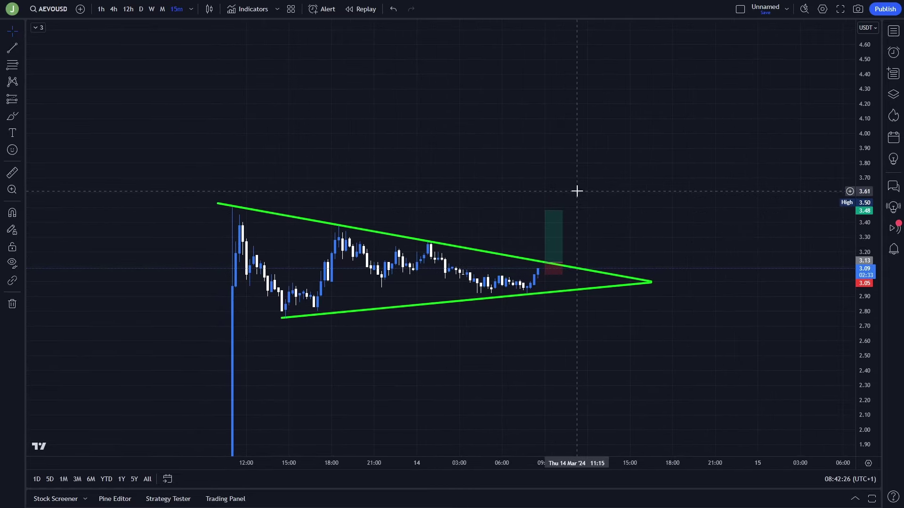
pyautogui.moveTo(550, 222)
pyautogui.moveTo(545, 211); pyautogui.dragTo(546, 55)
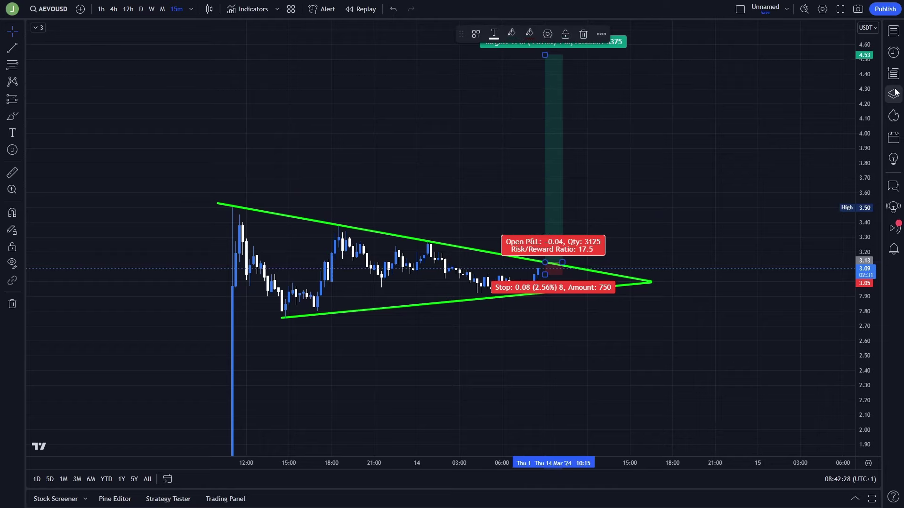
pyautogui.moveTo(872, 90); pyautogui.dragTo(877, 189)
pyautogui.click(694, 141)
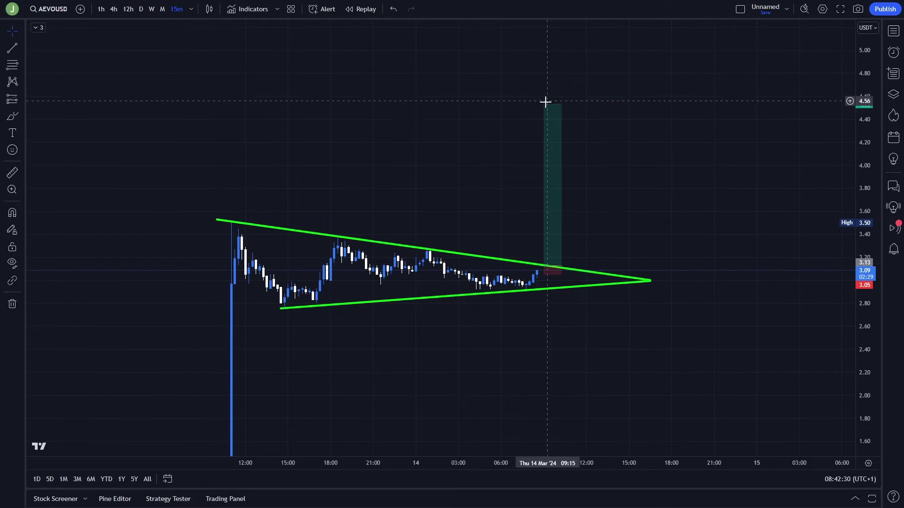
pyautogui.moveTo(545, 103); pyautogui.dragTo(543, 120)
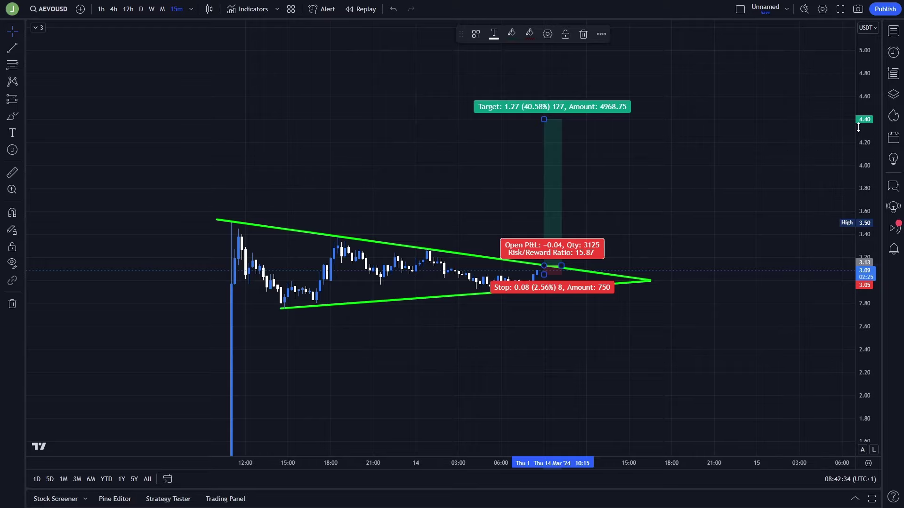
# Brush a freehand breakout path from the latest candle up through the long position and undo it
pyautogui.scroll(1, 703, 198)
pyautogui.moveTo(697, 197); pyautogui.dragTo(704, 195)
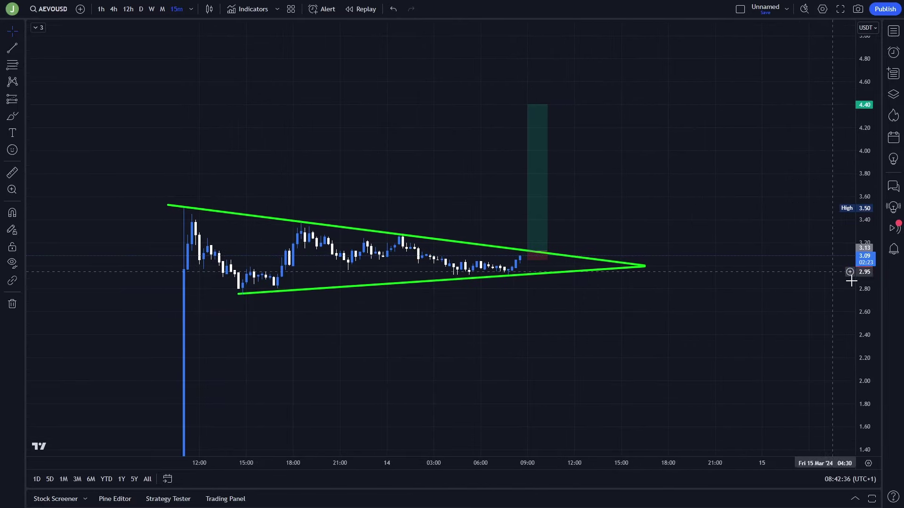
pyautogui.moveTo(865, 311); pyautogui.dragTo(864, 212)
pyautogui.moveTo(762, 201); pyautogui.dragTo(765, 225)
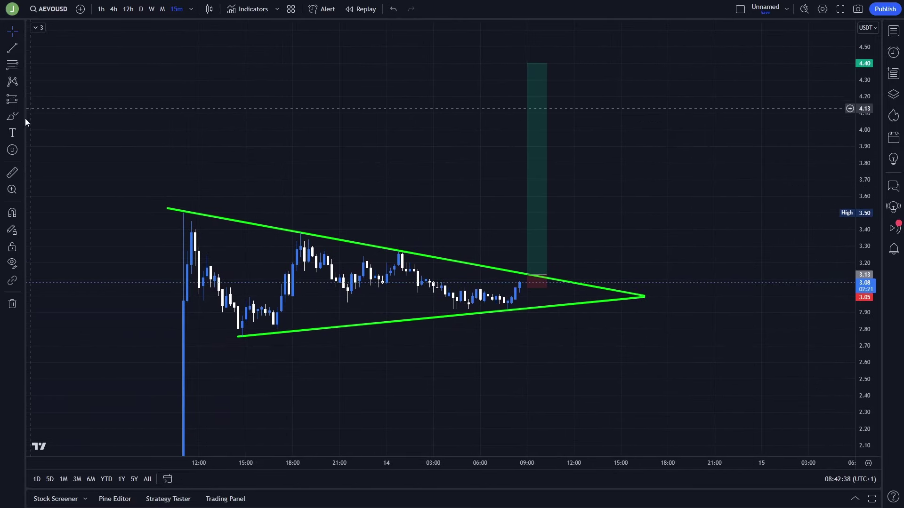
pyautogui.click(12, 116)
pyautogui.moveTo(516, 297)
pyautogui.mouseDown()
pyautogui.moveTo(540, 205)
pyautogui.moveTo(557, 202)
pyautogui.mouseUp()
pyautogui.hotkey('ctrl', 'z')
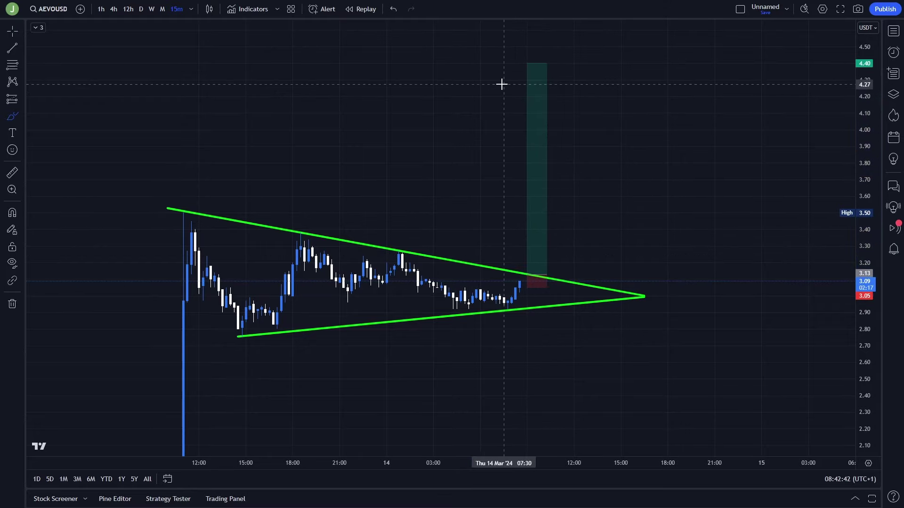
# Examine the long position's target, stop and risk/reward ratio
pyautogui.press('Escape')
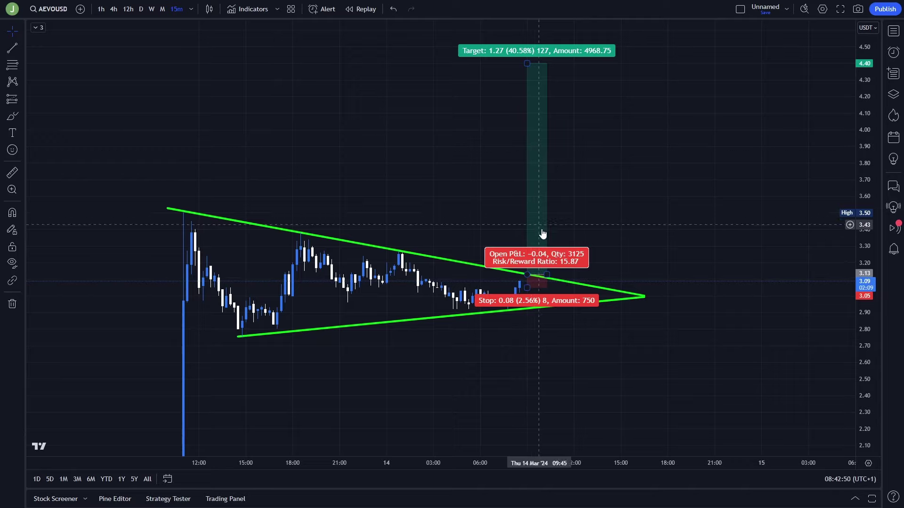
pyautogui.click(539, 266)
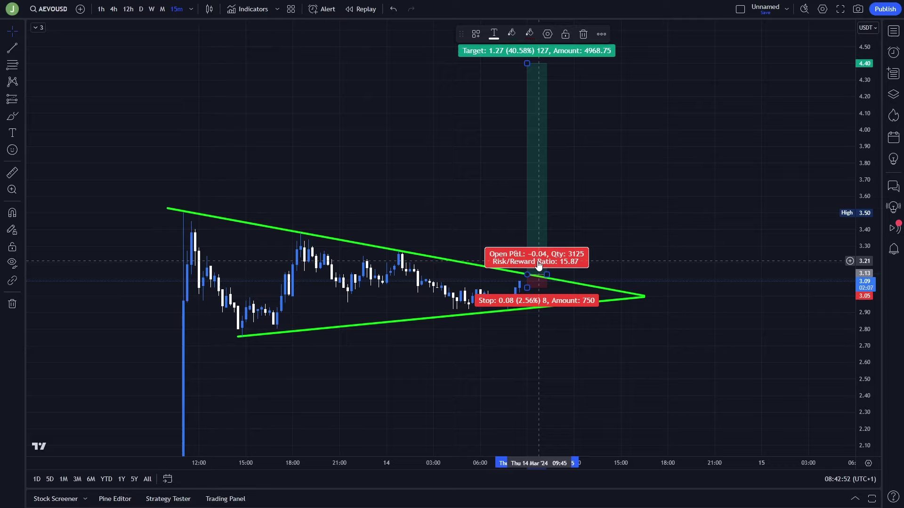
pyautogui.click(282, 167)
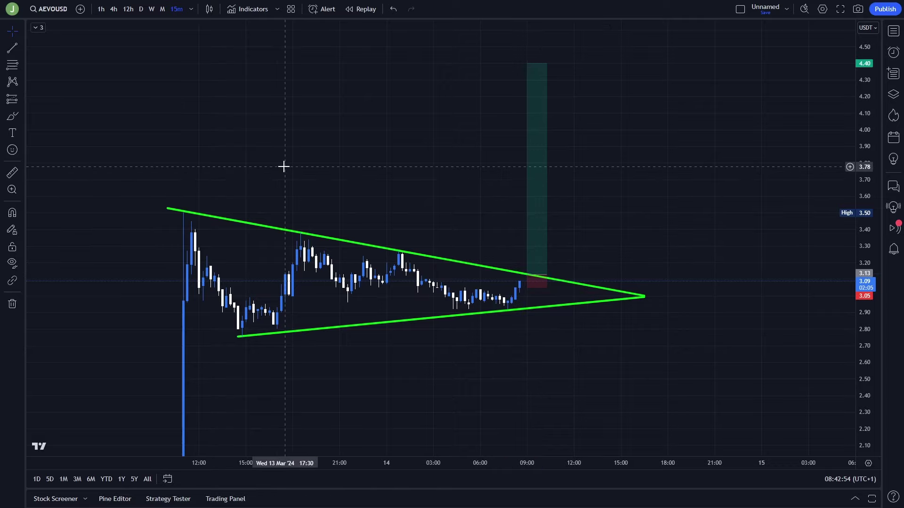
# Circle the high at about 3.50, at the start of the upper trendline, with the brush
pyautogui.click(12, 116)
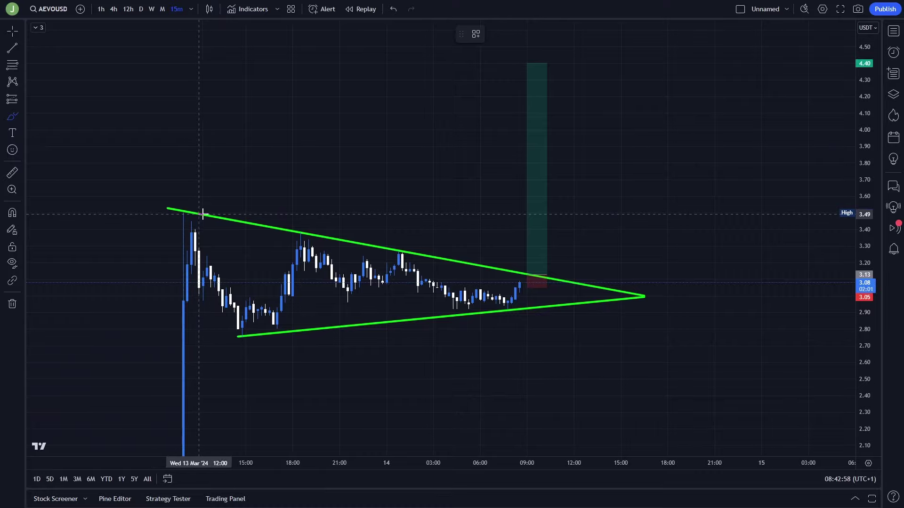
pyautogui.moveTo(179, 210)
pyautogui.mouseDown()
pyautogui.moveTo(218, 201)
pyautogui.moveTo(158, 223)
pyautogui.mouseUp()
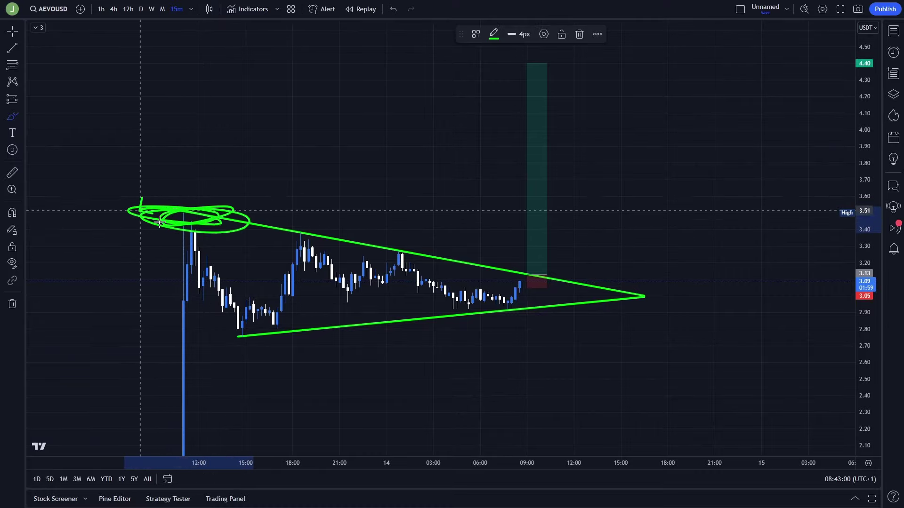
# Clear the brush circles around the high at about 3.50 and a trial stroke drawn beside the upper trendline
pyautogui.hotkey('ctrl', 'z')
pyautogui.moveTo(254, 229)
pyautogui.mouseDown()
pyautogui.moveTo(436, 251)
pyautogui.moveTo(426, 250)
pyautogui.mouseUp()
pyautogui.press('Delete')
pyautogui.press('Delete')
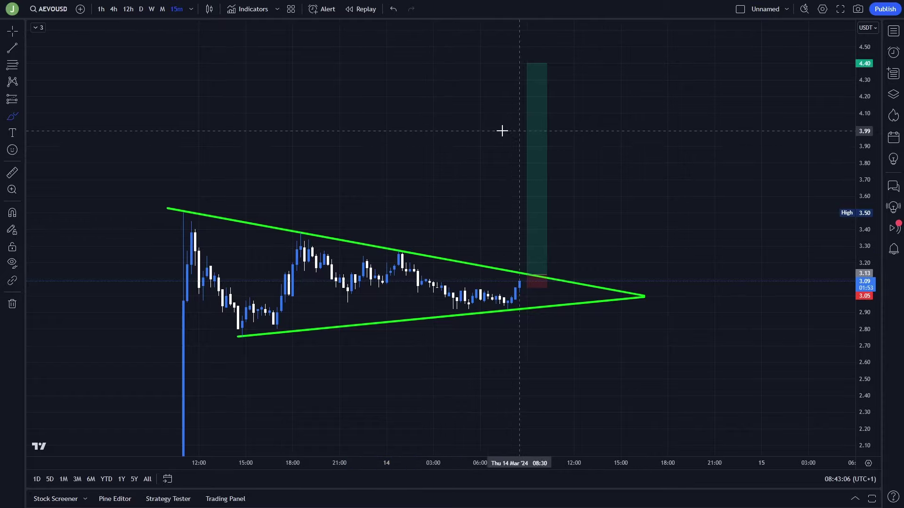
# Brush horizontal marks across the long position's profit zone at about 4.00 and remove them
pyautogui.moveTo(482, 133); pyautogui.dragTo(586, 130)
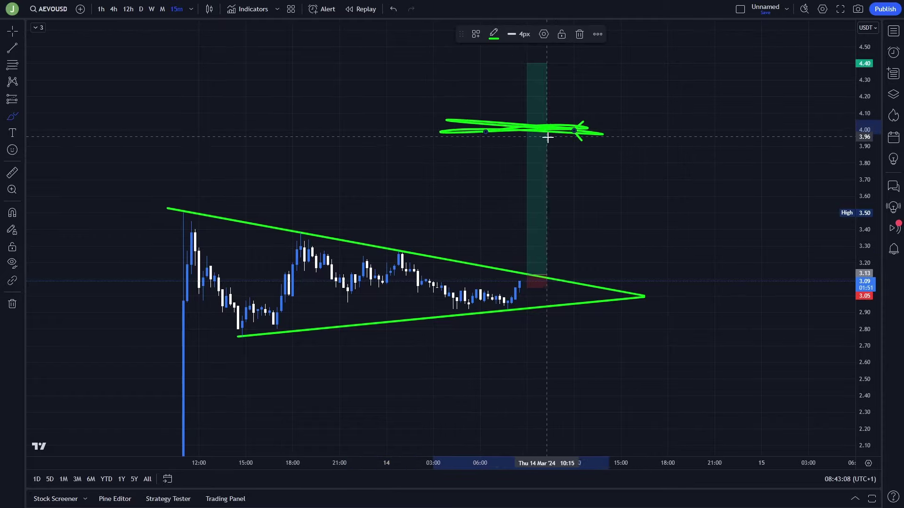
pyautogui.press('Delete')
pyautogui.moveTo(476, 135); pyautogui.dragTo(629, 135)
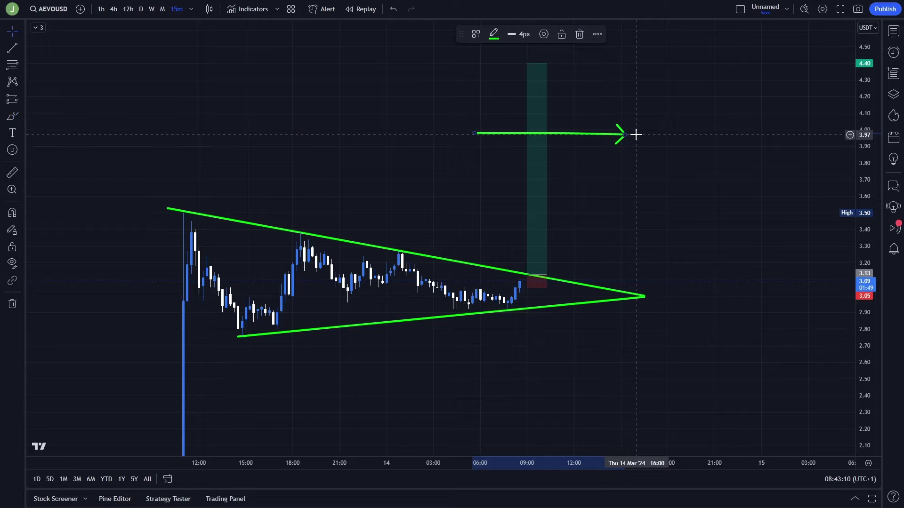
pyautogui.hotkey('ctrl', 'z')
# Brush a mark beside the long position's profit target at about 4.40 and undo it
pyautogui.moveTo(423, 71)
pyautogui.mouseDown()
pyautogui.moveTo(580, 79)
pyautogui.moveTo(429, 75)
pyautogui.mouseUp()
pyautogui.click(12, 117)
pyautogui.moveTo(535, 74); pyautogui.dragTo(612, 70)
pyautogui.hotkey('ctrl', 'z')
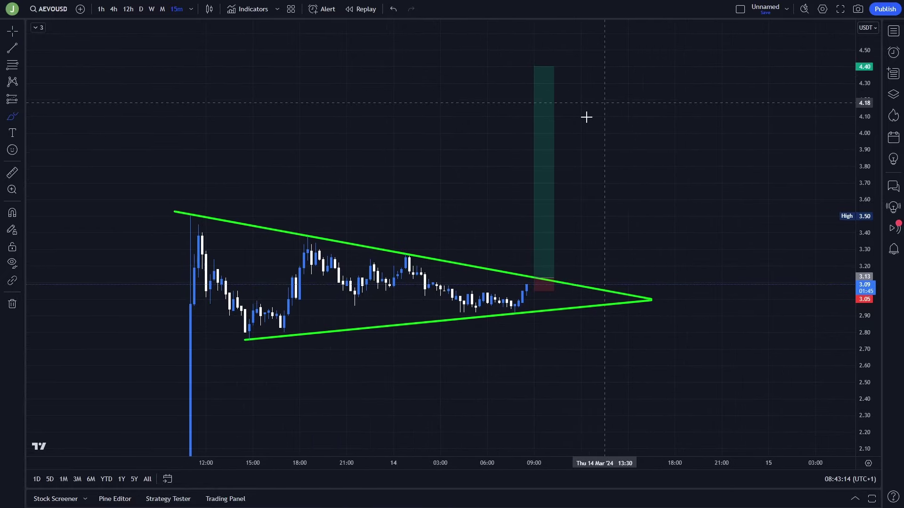
# Circle the long position and the triangle's apex with one large brush stroke and delete the circle
pyautogui.click(550, 136)
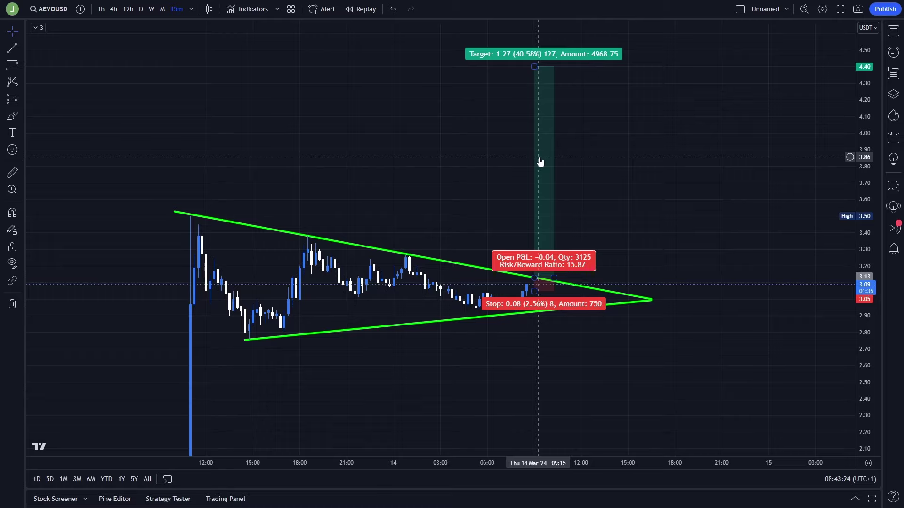
pyautogui.moveTo(862, 313)
pyautogui.mouseDown()
pyautogui.moveTo(865, 276)
pyautogui.moveTo(862, 297)
pyautogui.mouseUp()
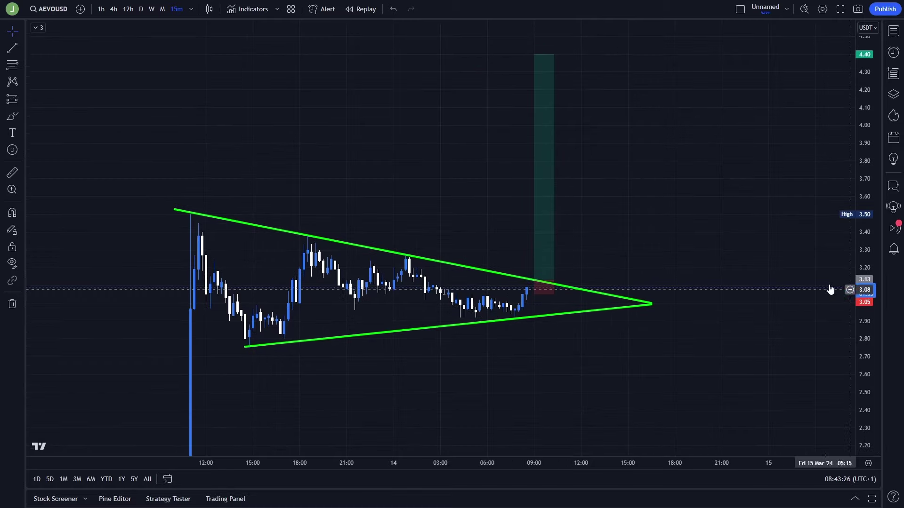
pyautogui.click(10, 119)
pyautogui.moveTo(599, 56); pyautogui.dragTo(488, 44)
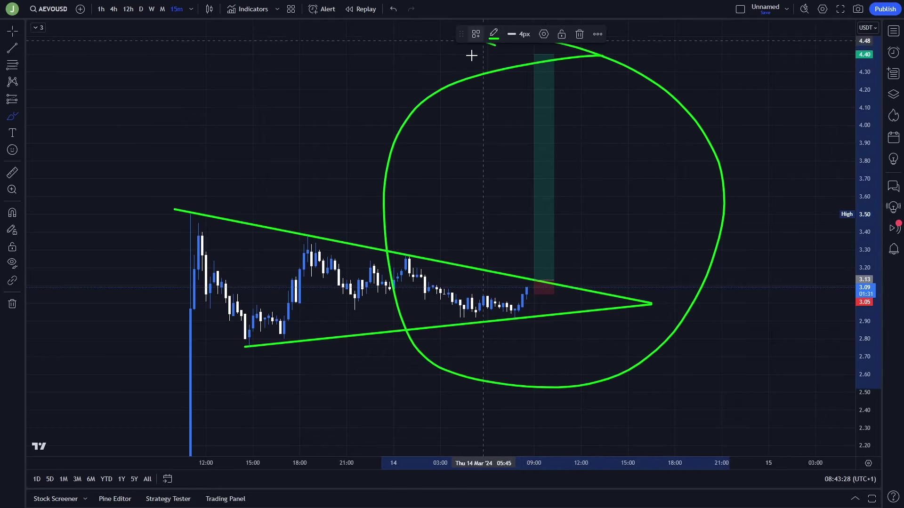
pyautogui.press('Delete')
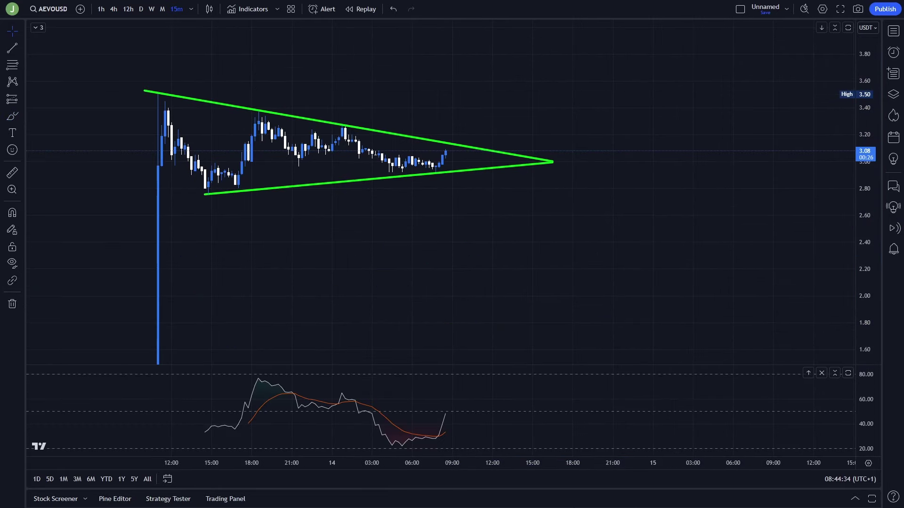
# Brush an upward arrow from the latest candle through the upper trendline to about 3.22 and delete it
pyautogui.moveTo(656, 185); pyautogui.dragTo(654, 207)
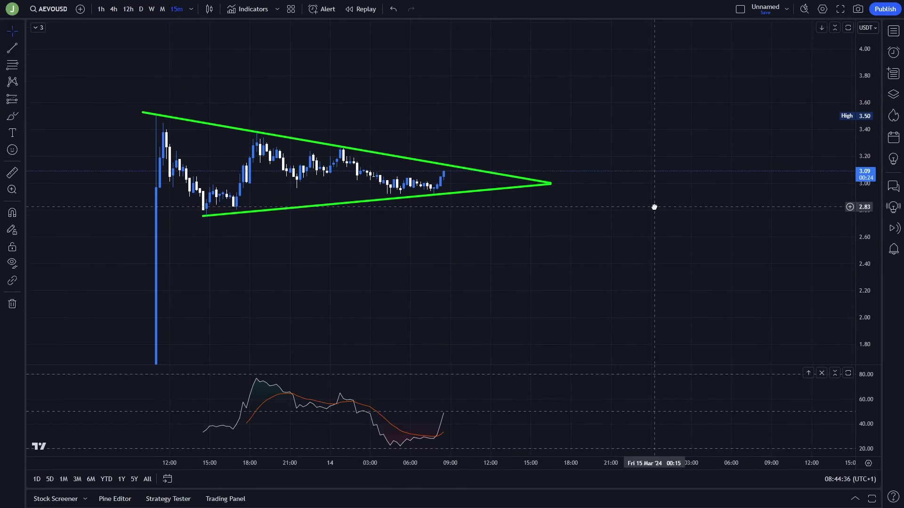
pyautogui.click(12, 116)
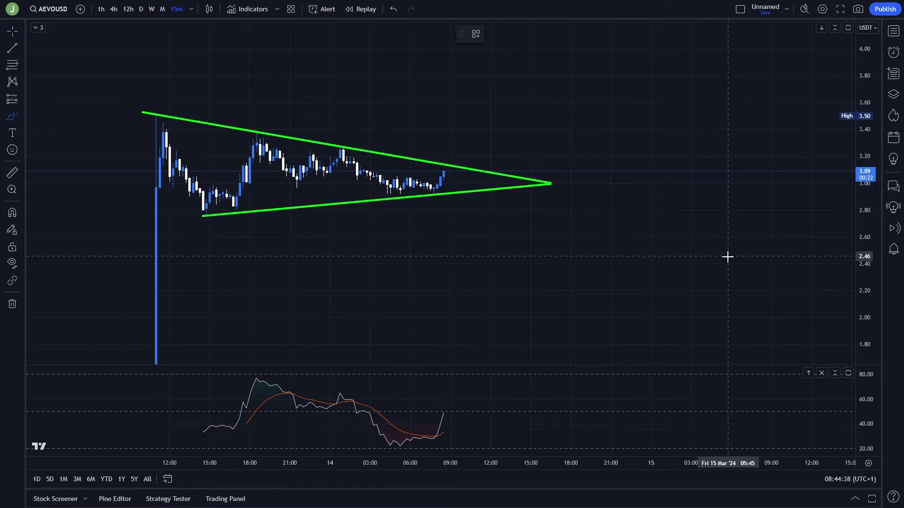
pyautogui.moveTo(856, 304); pyautogui.dragTo(859, 259)
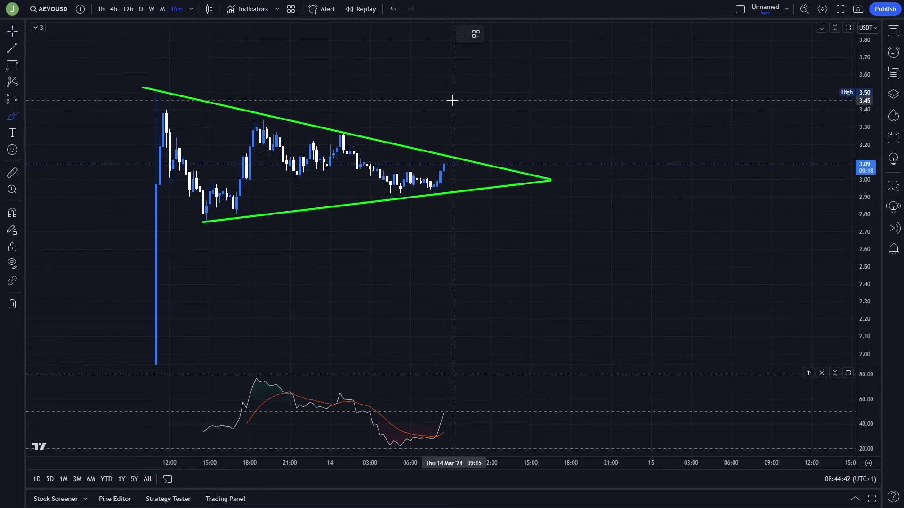
pyautogui.moveTo(444, 163); pyautogui.dragTo(447, 140)
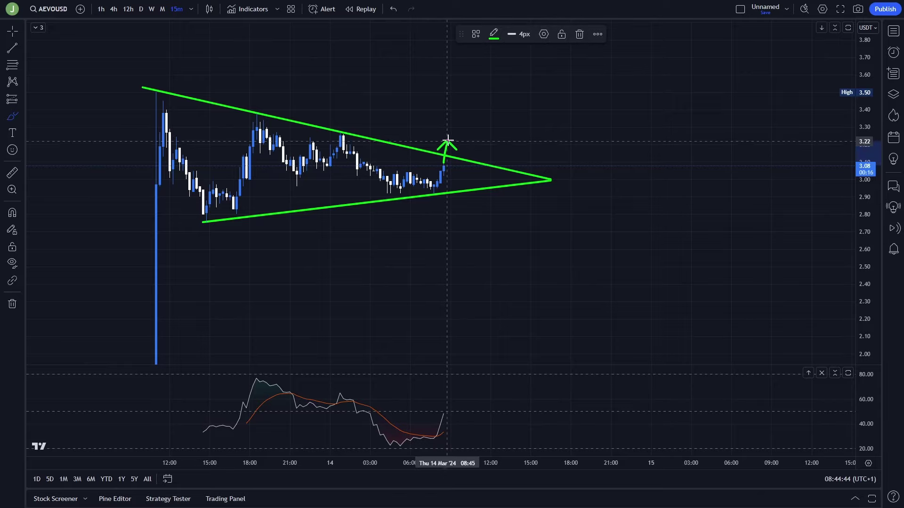
pyautogui.press('Delete')
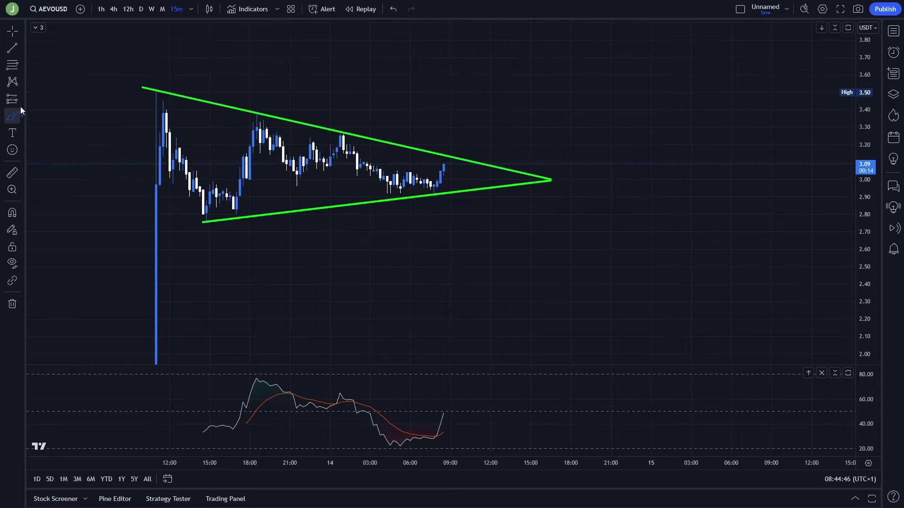
# Place a short position at the upper trendline with entry about 3.12 and stop about 3.19, and shorten it to end at 12:00
pyautogui.click(21, 100)
pyautogui.click(69, 129)
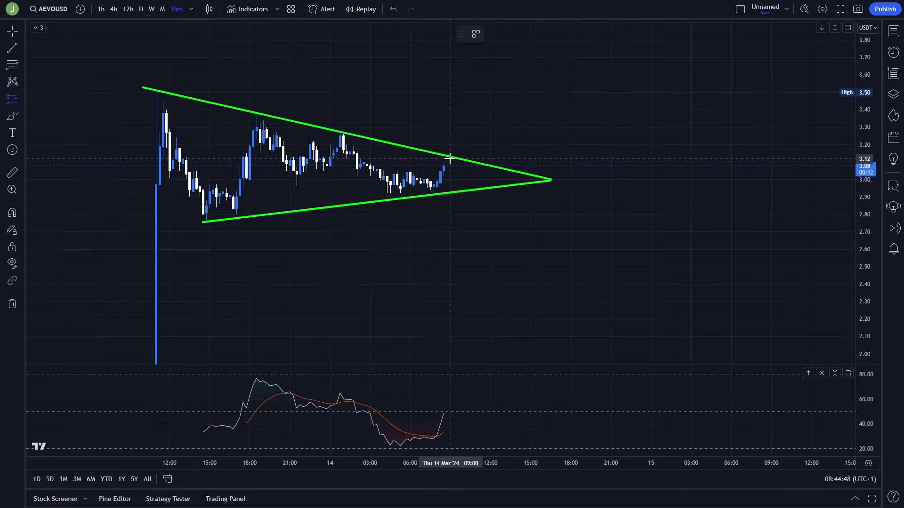
pyautogui.click(450, 159)
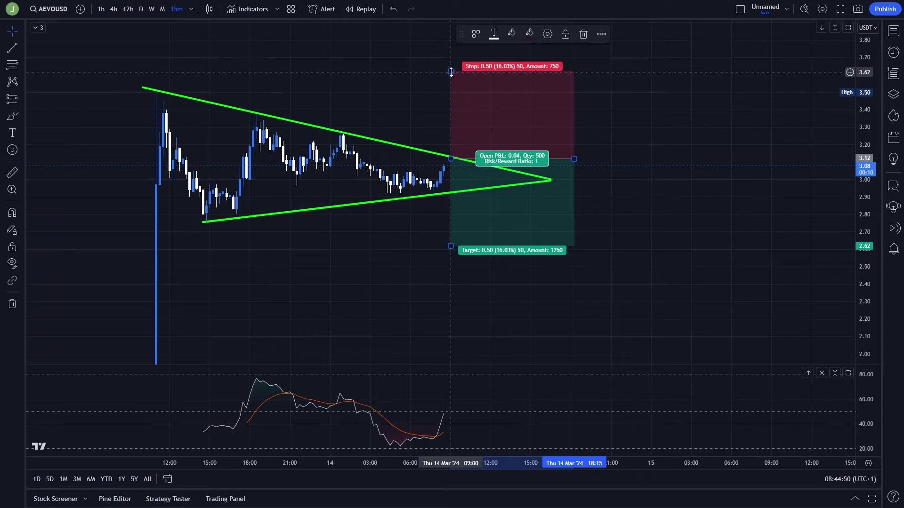
pyautogui.moveTo(450, 71); pyautogui.dragTo(448, 145)
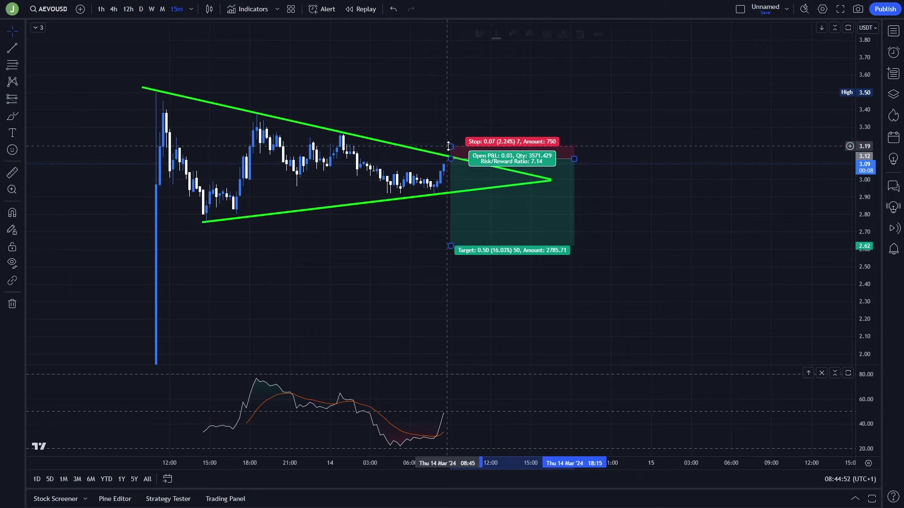
pyautogui.click(631, 183)
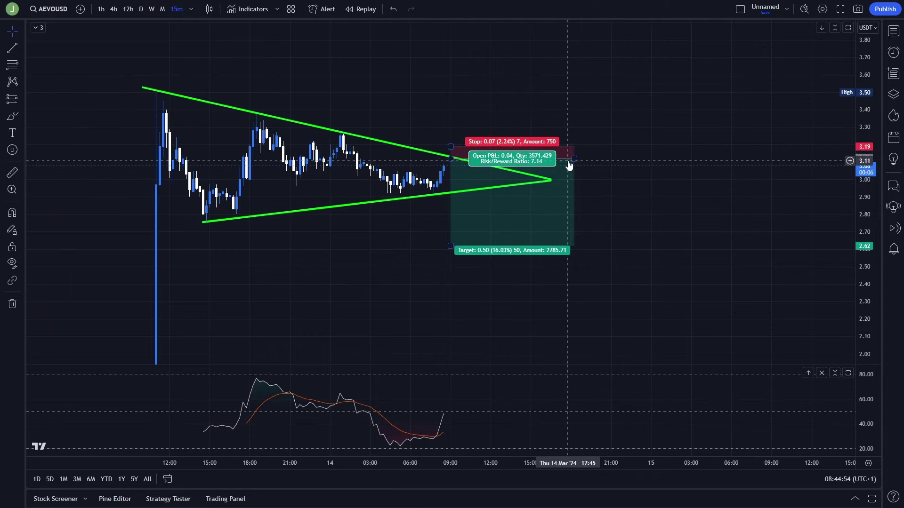
pyautogui.moveTo(570, 160); pyautogui.dragTo(491, 159)
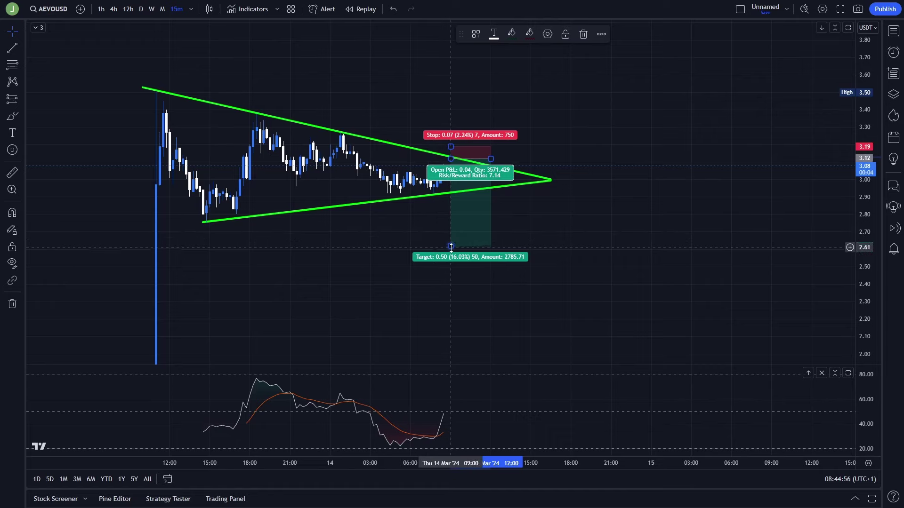
# Set the short position's profit target near the lower trendline at about 2.96, and extend it to about 2.66
pyautogui.moveTo(450, 246); pyautogui.dragTo(450, 186)
pyautogui.click(529, 227)
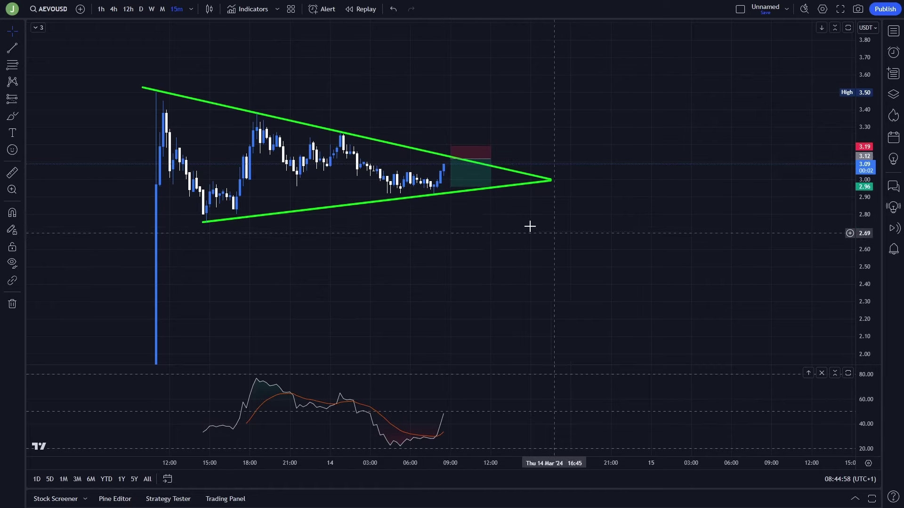
pyautogui.click(451, 186)
pyautogui.click(561, 211)
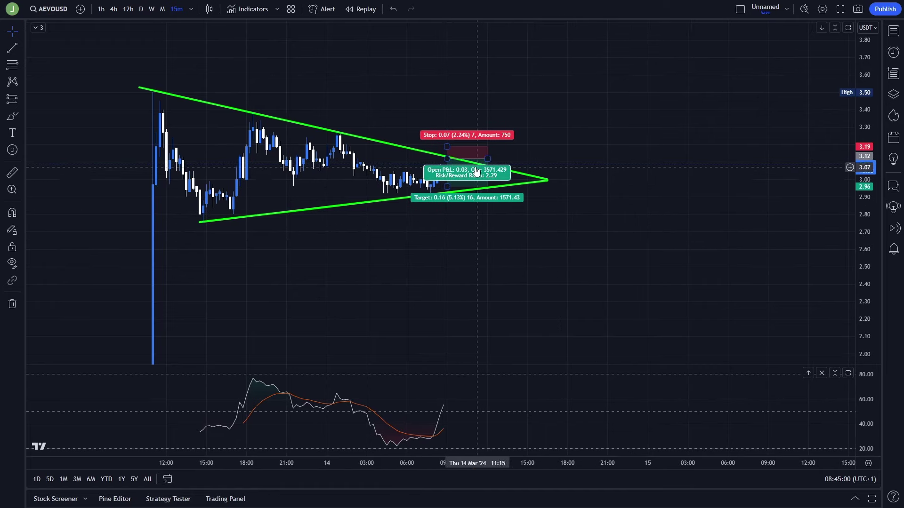
pyautogui.click(477, 171)
pyautogui.click(652, 224)
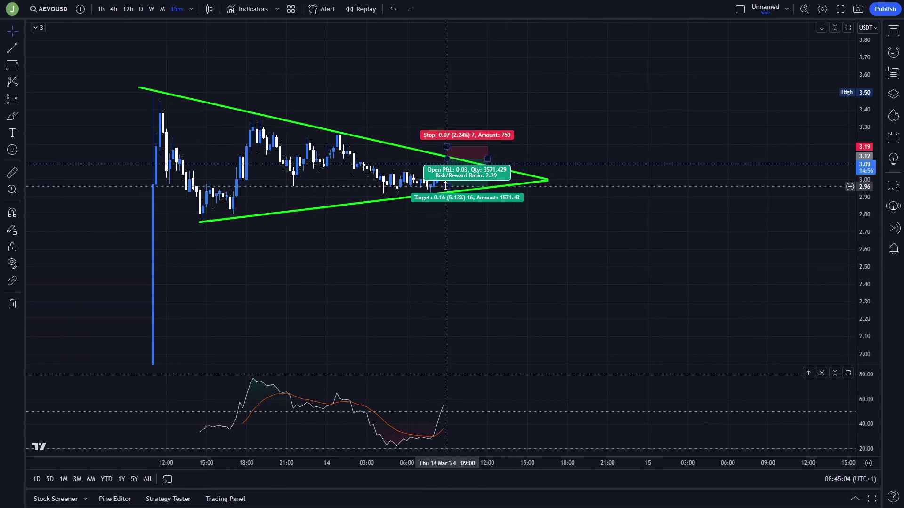
pyautogui.moveTo(447, 186); pyautogui.dragTo(447, 239)
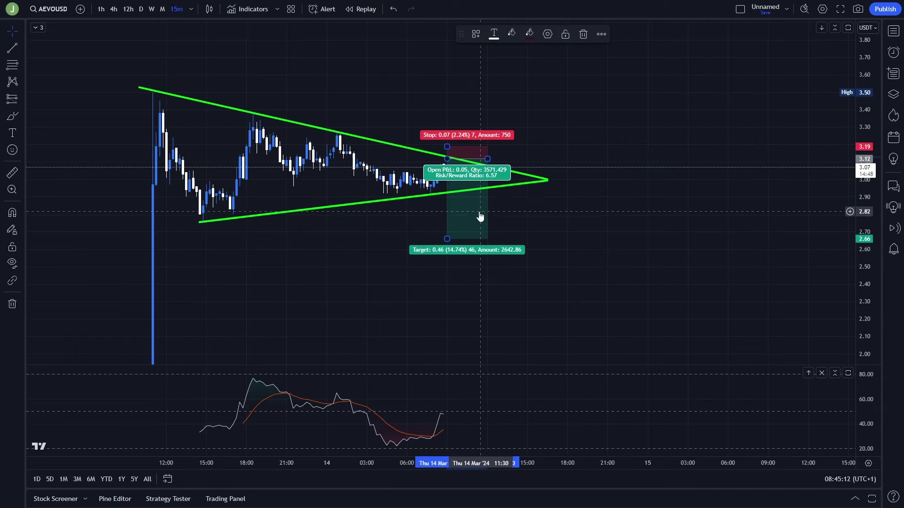
# Move the short position to an entry of about 2.95 at the lower trendline and tighten its stop to about 3.01
pyautogui.moveTo(473, 207); pyautogui.dragTo(490, 237)
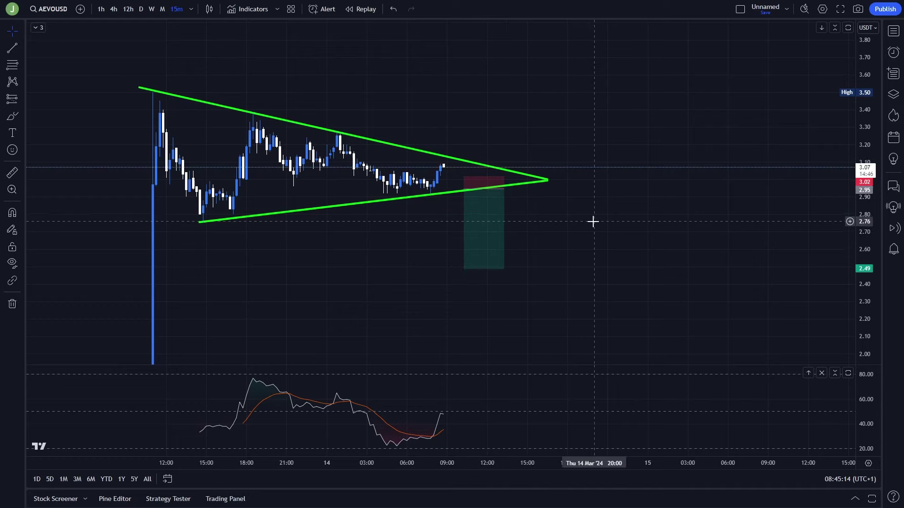
pyautogui.moveTo(465, 190)
pyautogui.mouseDown()
pyautogui.moveTo(493, 193)
pyautogui.moveTo(484, 193)
pyautogui.moveTo(496, 179)
pyautogui.mouseUp()
pyautogui.click(599, 204)
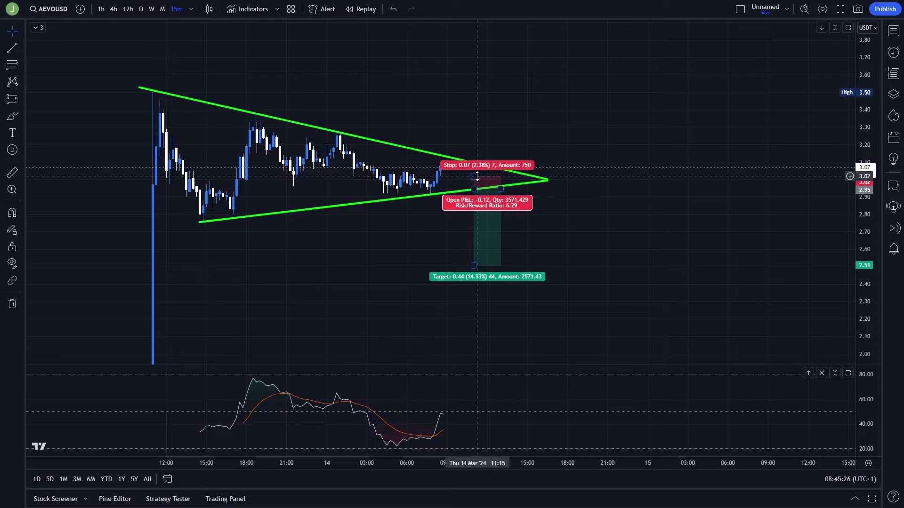
pyautogui.moveTo(476, 177); pyautogui.dragTo(470, 179)
pyautogui.click(628, 208)
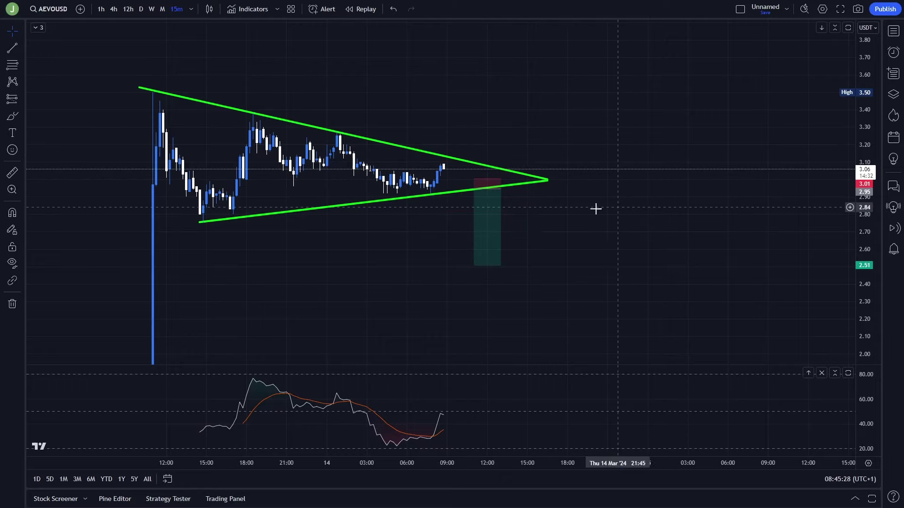
# Brush marks beneath the lower trendline and a falling path from the latest candle to about 2.30, removing each
pyautogui.click(12, 116)
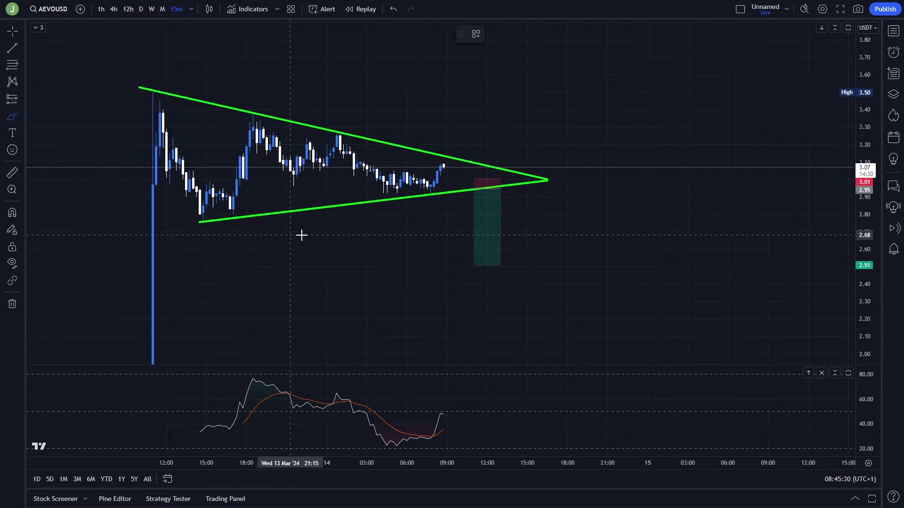
pyautogui.moveTo(164, 226); pyautogui.dragTo(236, 225)
pyautogui.hotkey('ctrl', 'z')
pyautogui.hotkey('ctrl', 'z')
pyautogui.moveTo(443, 232)
pyautogui.mouseDown()
pyautogui.moveTo(152, 225)
pyautogui.moveTo(459, 325)
pyautogui.moveTo(259, 224)
pyautogui.mouseUp()
pyautogui.press('Delete')
pyautogui.moveTo(444, 166); pyautogui.dragTo(514, 301)
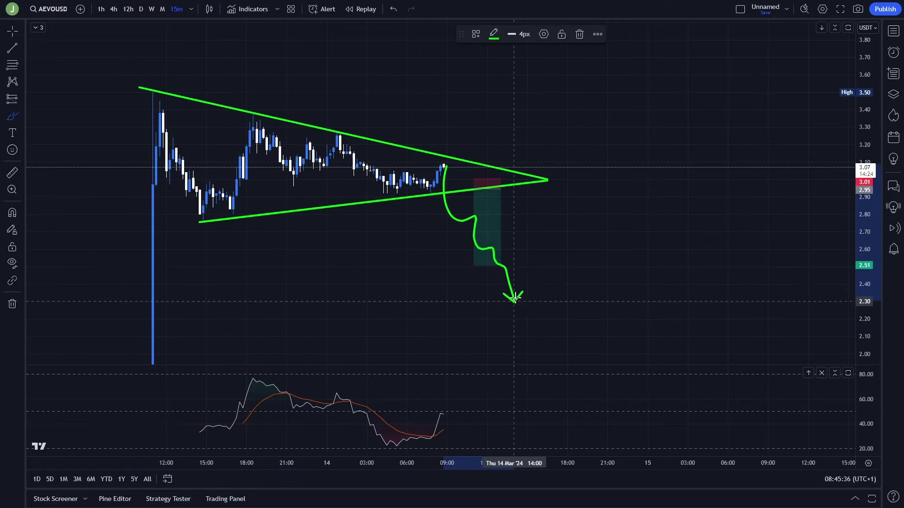
pyautogui.press('Delete')
# Lower the short position's profit target to about 2.47
pyautogui.click(12, 30)
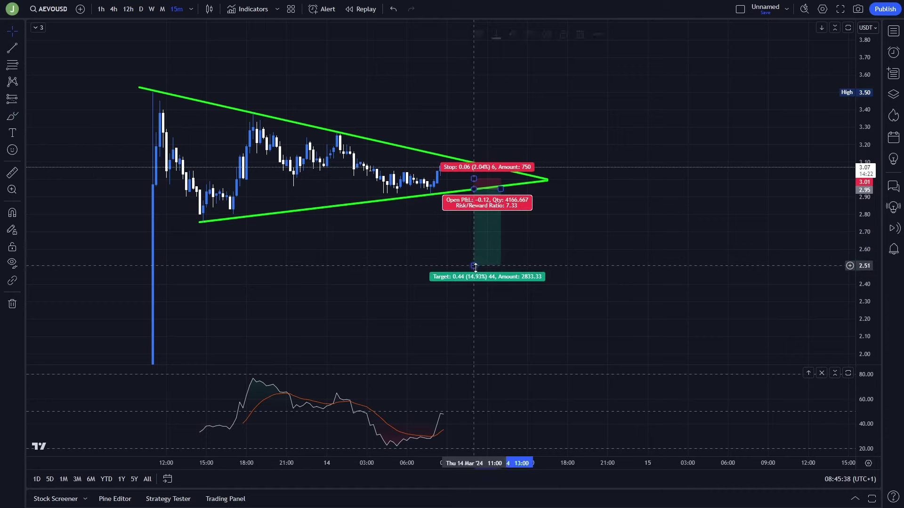
pyautogui.moveTo(474, 265)
pyautogui.mouseDown()
pyautogui.moveTo(475, 288)
pyautogui.moveTo(477, 273)
pyautogui.mouseUp()
pyautogui.click(599, 260)
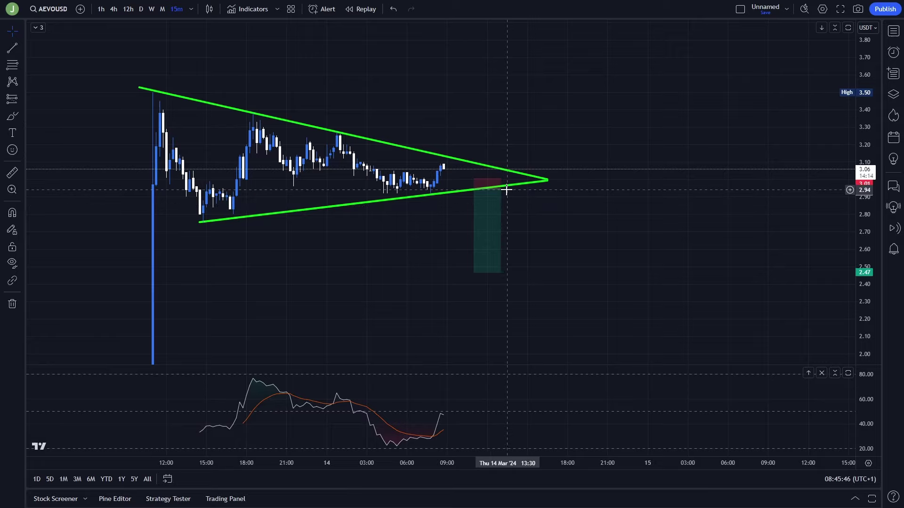
# Brush a mark near the triangle's latest candles, remove it, and delete the short position
pyautogui.click(12, 116)
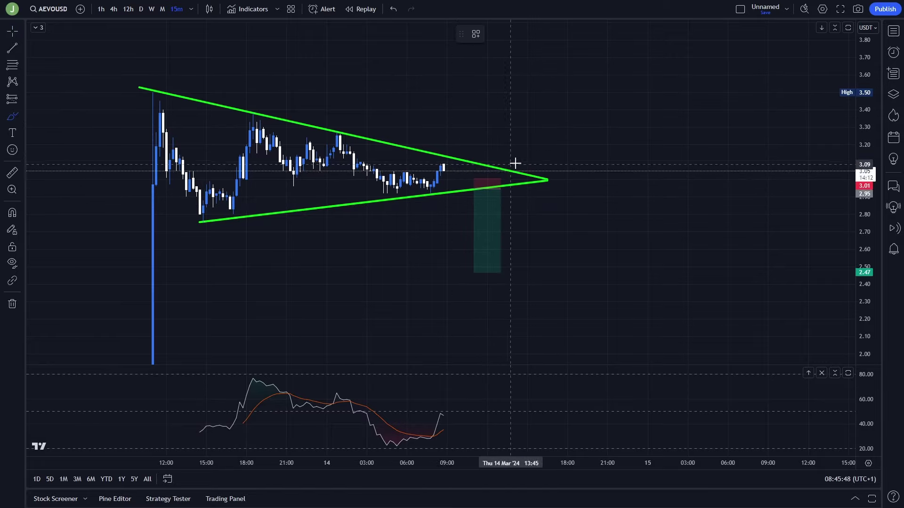
pyautogui.moveTo(515, 164); pyautogui.dragTo(428, 171)
pyautogui.press('Delete')
pyautogui.click(10, 30)
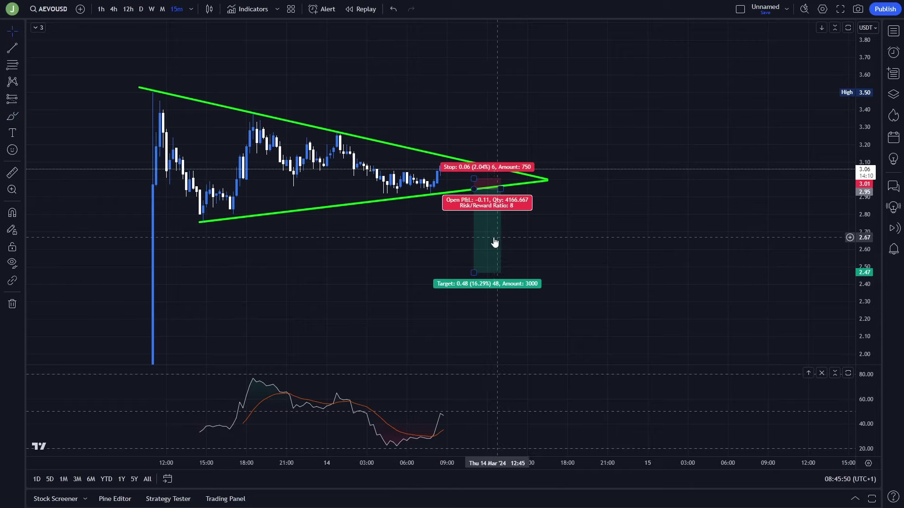
pyautogui.click(494, 242)
pyautogui.press('Delete')
# Examine the whole triangle and the latest price action between its two trendlines
pyautogui.moveTo(610, 230); pyautogui.dragTo(619, 243)
pyautogui.scroll(-1, 638, 244)
pyautogui.moveTo(866, 140); pyautogui.dragTo(867, 188)
pyautogui.scroll(1, 729, 203)
pyautogui.moveTo(726, 204); pyautogui.dragTo(723, 219)
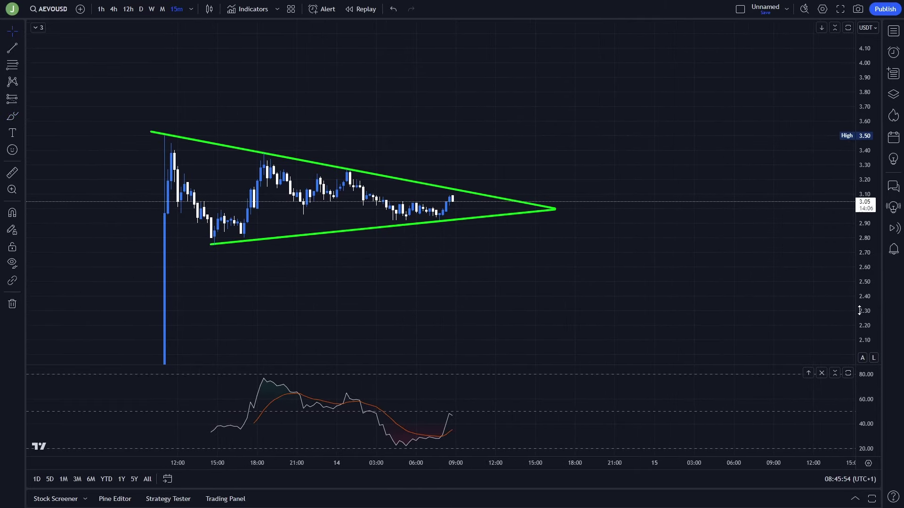
pyautogui.moveTo(858, 311); pyautogui.dragTo(859, 279)
pyautogui.moveTo(625, 273); pyautogui.dragTo(706, 283)
pyautogui.scroll(2, 705, 291)
pyautogui.scroll(-1, 704, 290)
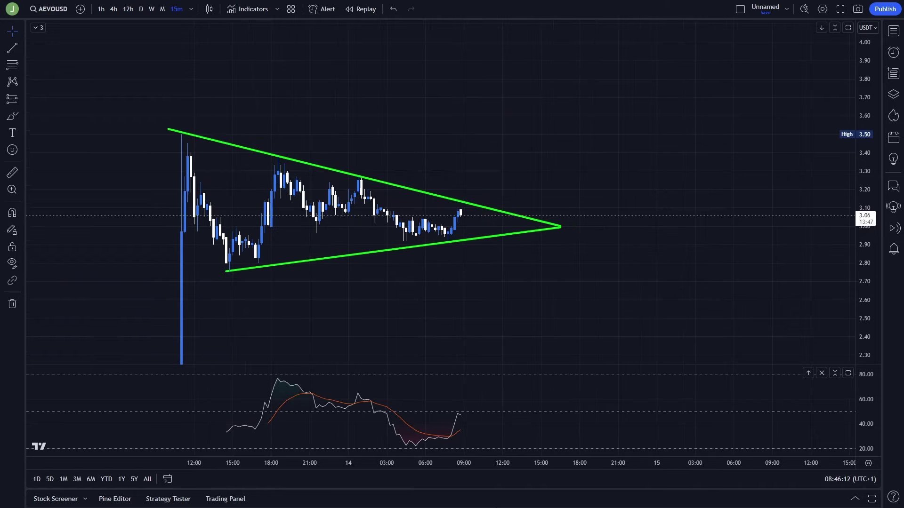
# Brush a mark around the latest candles inside the triangle and delete it
pyautogui.click(16, 117)
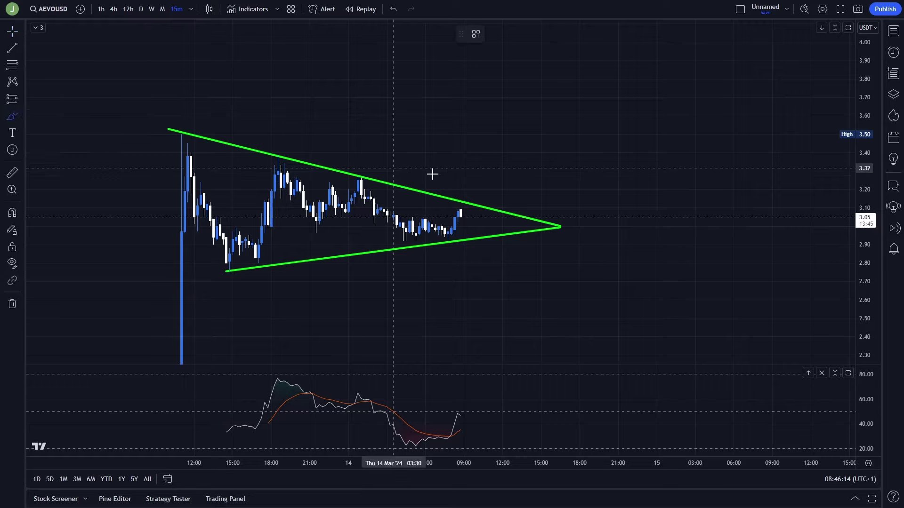
pyautogui.moveTo(469, 207); pyautogui.dragTo(481, 235)
pyautogui.press('Delete')
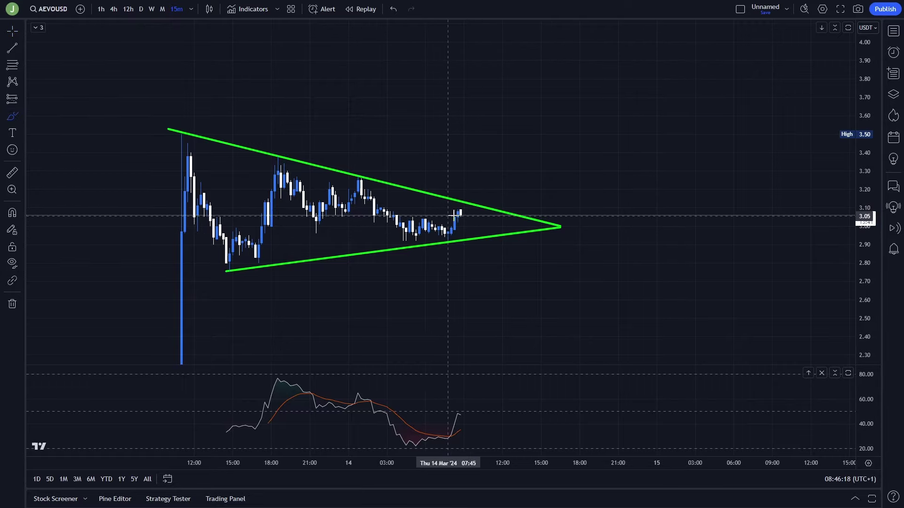
# Brush a mark across the latest candles and a breakout path rising above the triangle to about 3.60, undoing each stroke
pyautogui.moveTo(416, 211); pyautogui.dragTo(495, 217)
pyautogui.hotkey('ctrl', 'z')
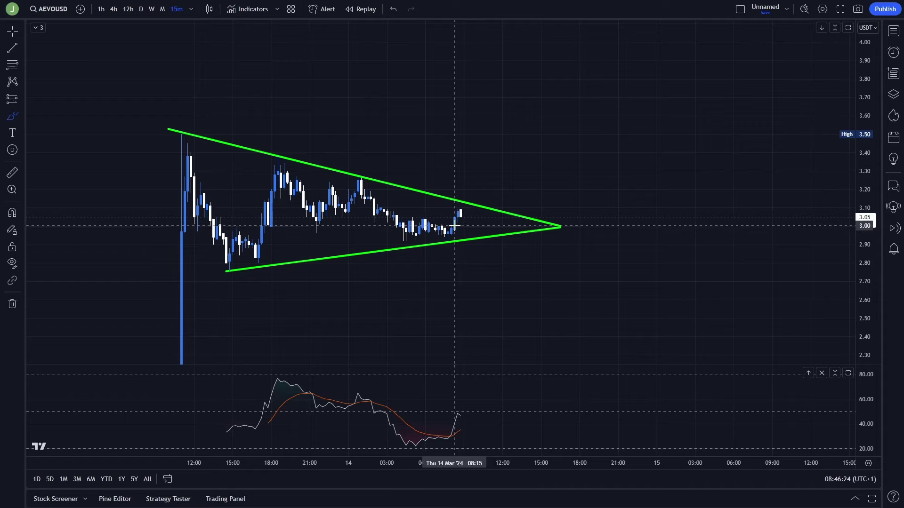
pyautogui.moveTo(459, 222)
pyautogui.mouseDown()
pyautogui.moveTo(524, 162)
pyautogui.moveTo(513, 138)
pyautogui.mouseUp()
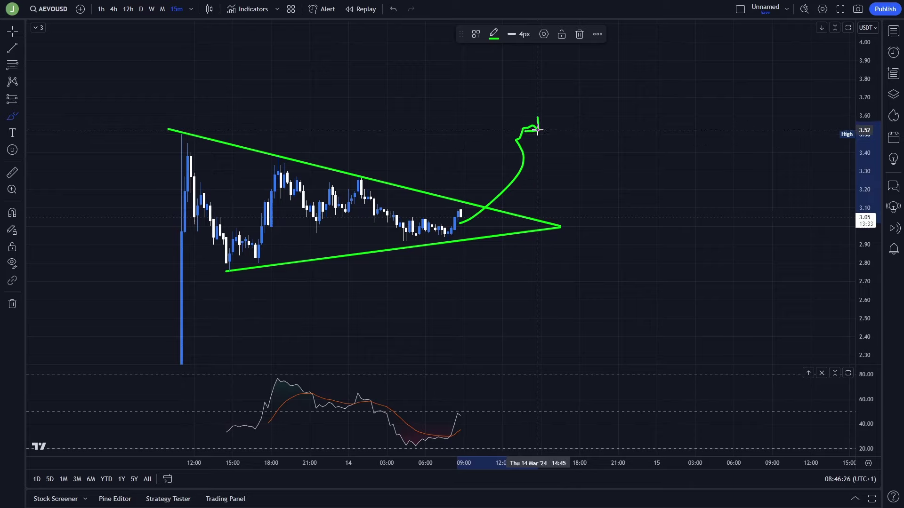
pyautogui.hotkey('ctrl', 'z')
# Brush short marks from the latest candles toward the upper trendline and below the triangle, undoing each stroke
pyautogui.scroll(2, 520, 171)
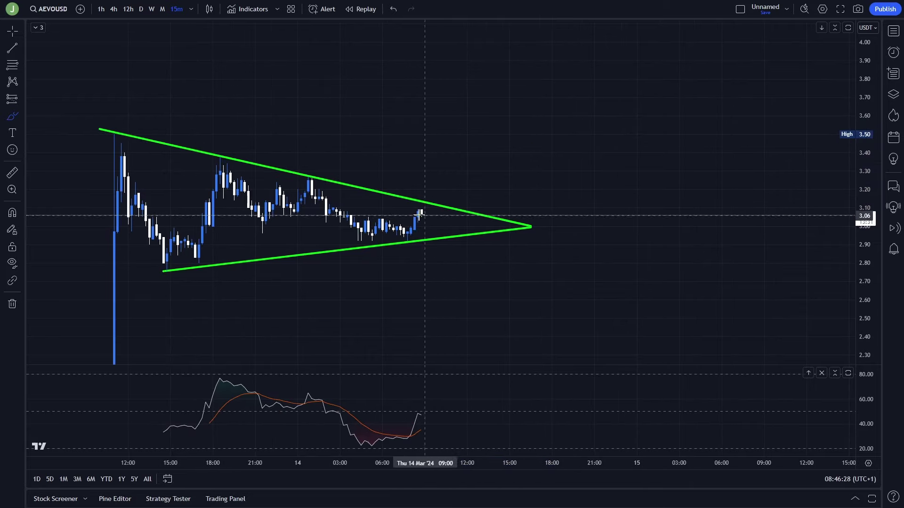
pyautogui.moveTo(418, 220)
pyautogui.mouseDown()
pyautogui.moveTo(433, 192)
pyautogui.moveTo(461, 200)
pyautogui.mouseUp()
pyautogui.hotkey('ctrl', 'z')
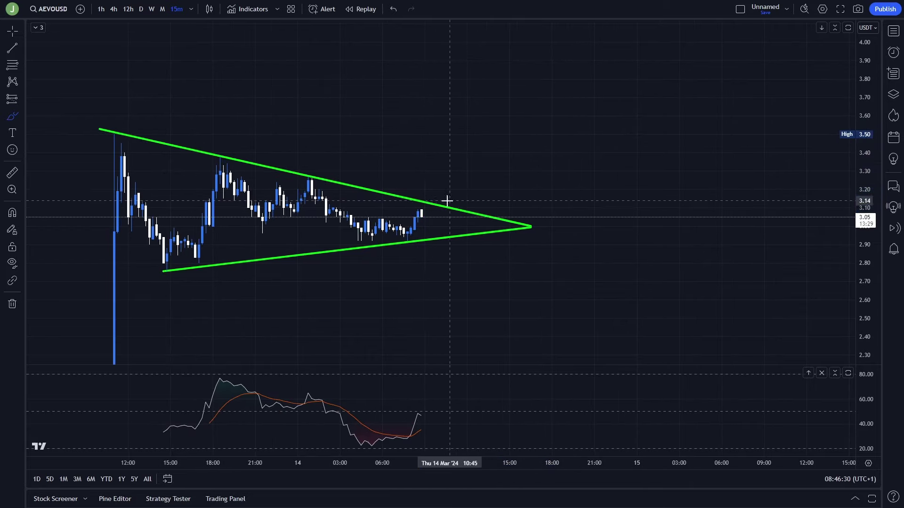
pyautogui.moveTo(476, 339); pyautogui.dragTo(512, 339)
pyautogui.hotkey('ctrl', 'z')
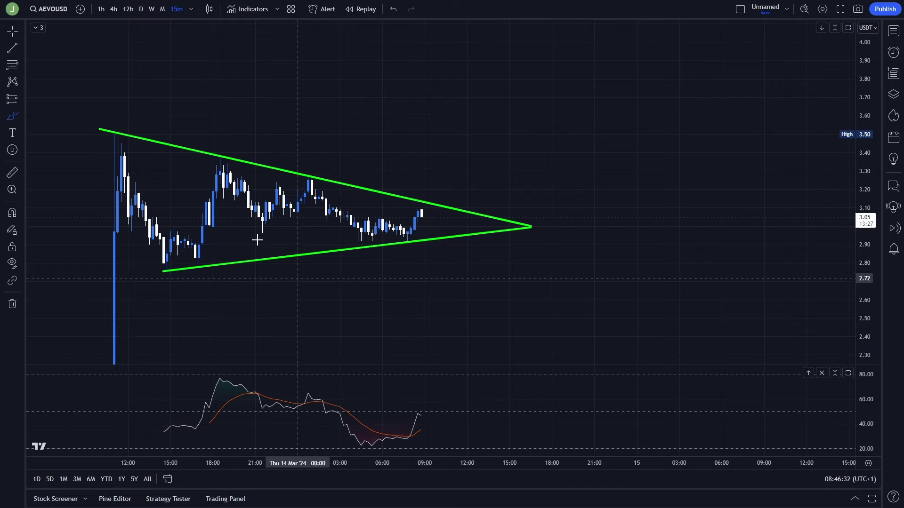
# Switch from the brush to the cross cursor and reframe the whole triangle with a slightly compressed price scale
pyautogui.click(13, 31)
pyautogui.moveTo(469, 154); pyautogui.dragTo(524, 159)
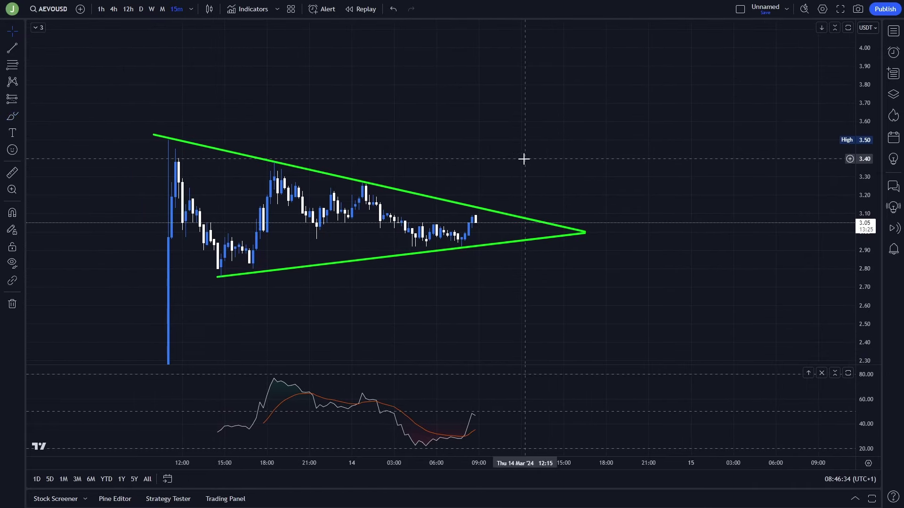
pyautogui.moveTo(874, 164); pyautogui.dragTo(874, 197)
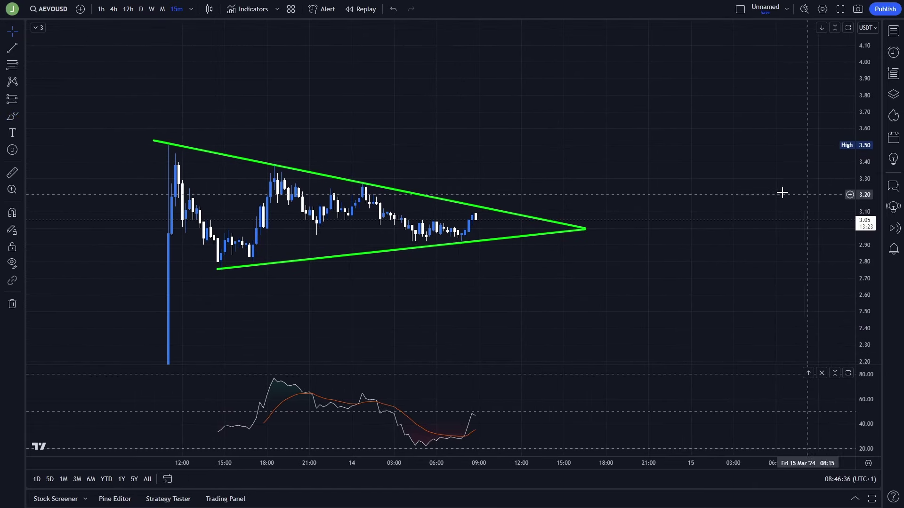